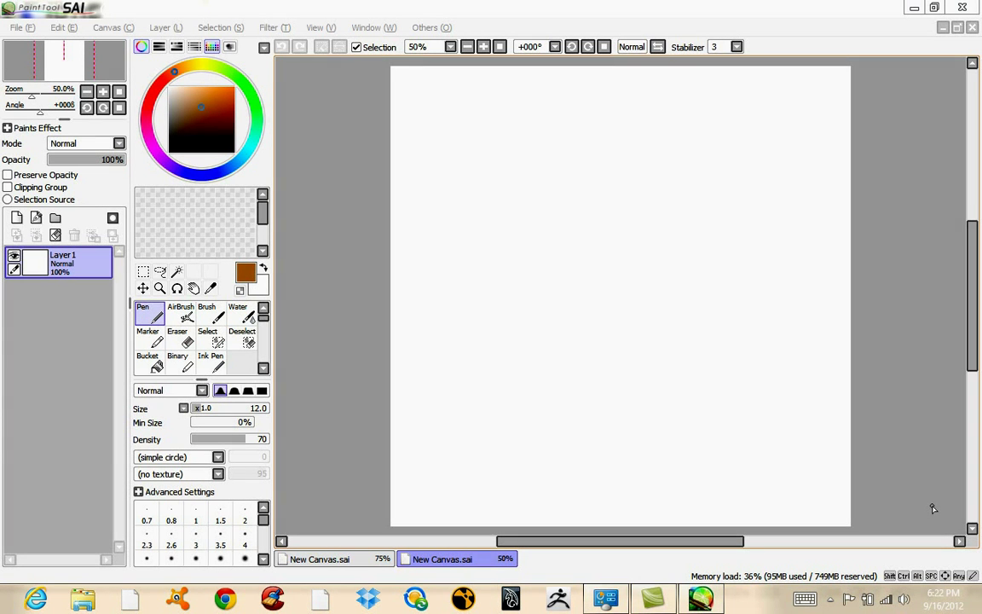
- Restore the painting window to a smaller size and move it aside to uncover the desktop icons
left_click(935, 7)
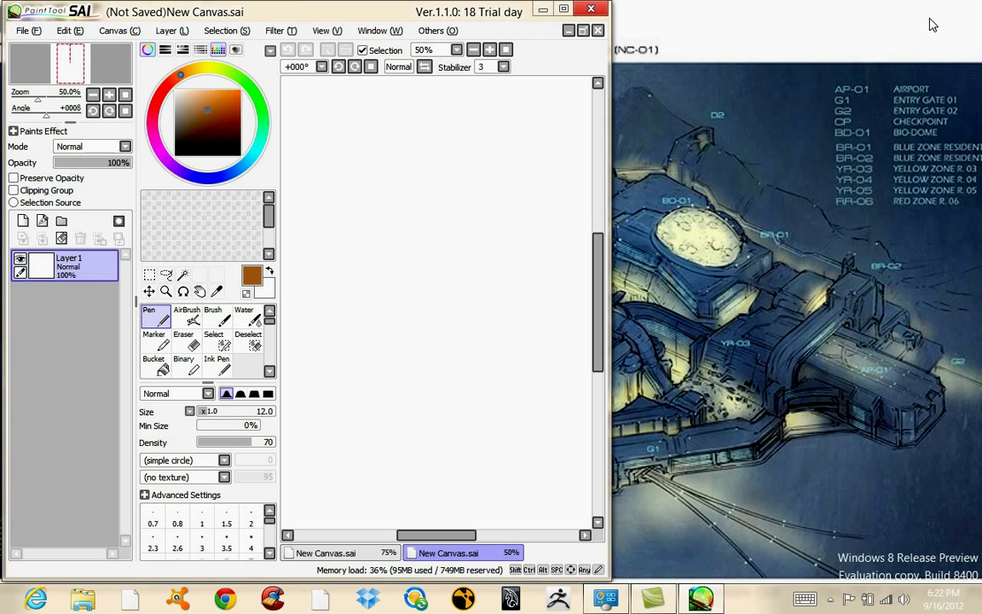
mouse_move(288, 5)
left_mouse_down()
mouse_move(501, 11)
mouse_move(501, 2)
left_mouse_up()
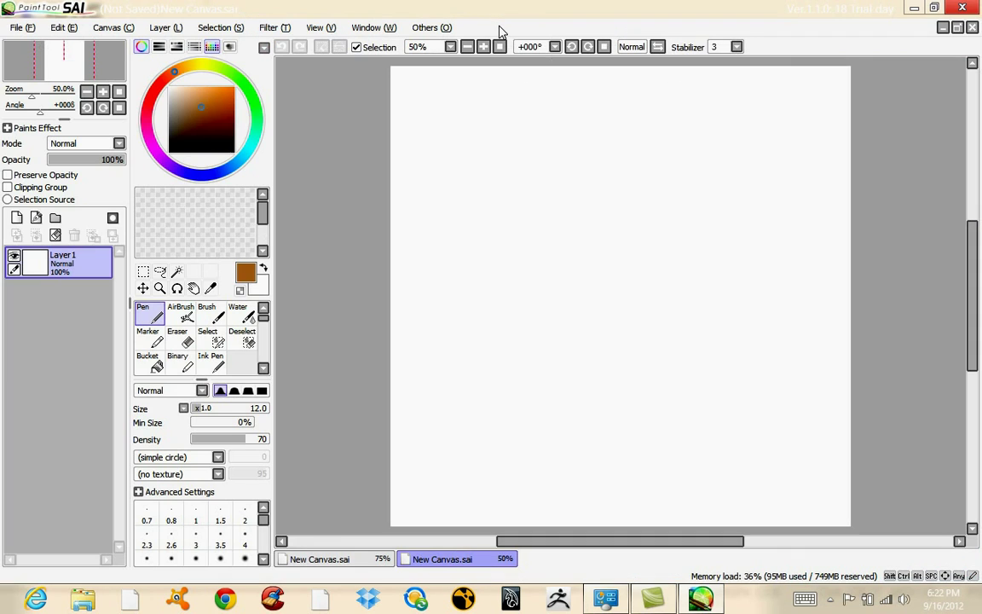
left_click(934, 7)
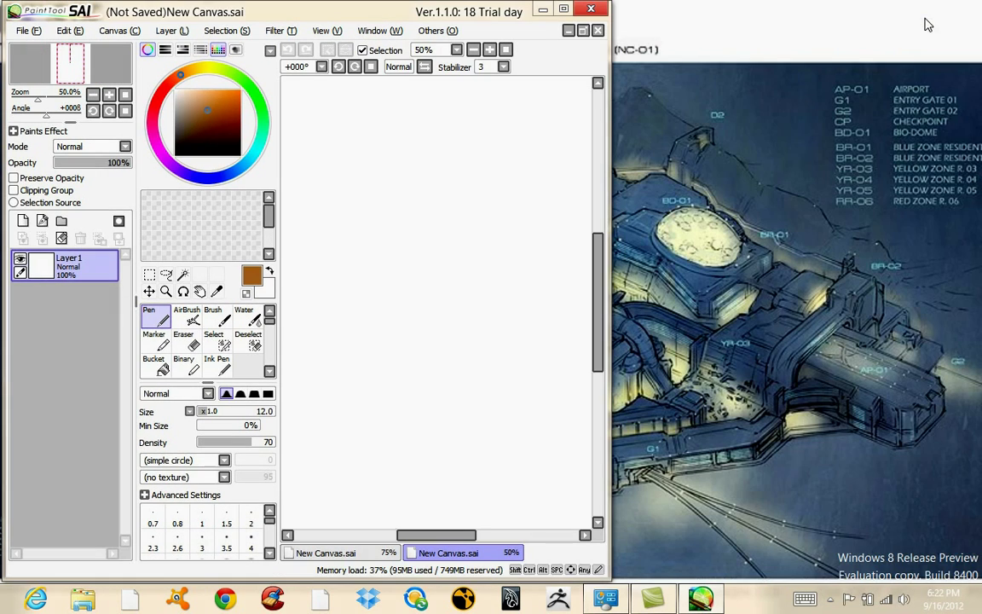
left_click_drag(324, 14, 436, 26)
- Launch ArtDock from the desktop
left_click(28, 189)
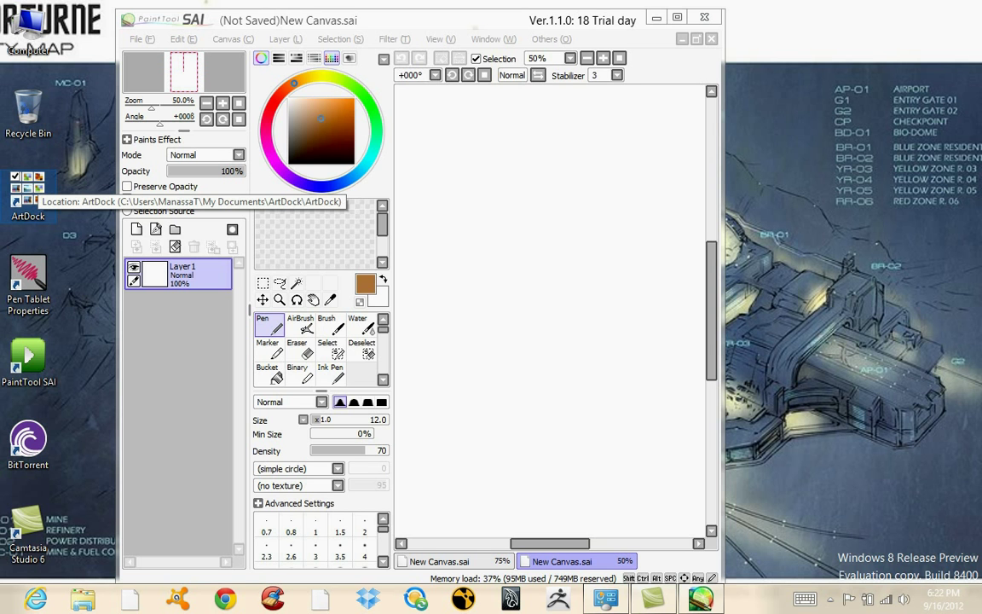
left_click(655, 598)
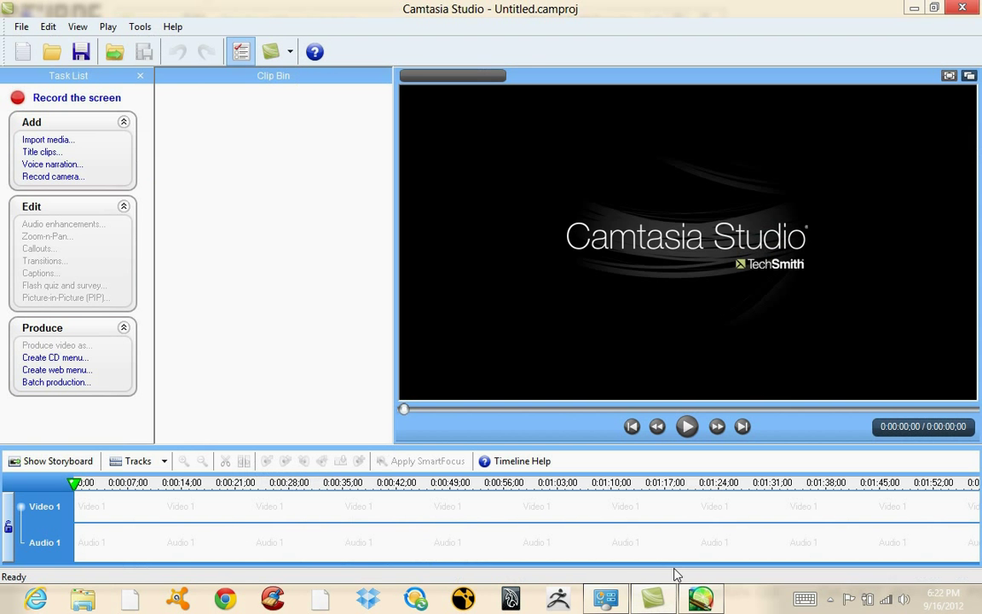
left_click(913, 9)
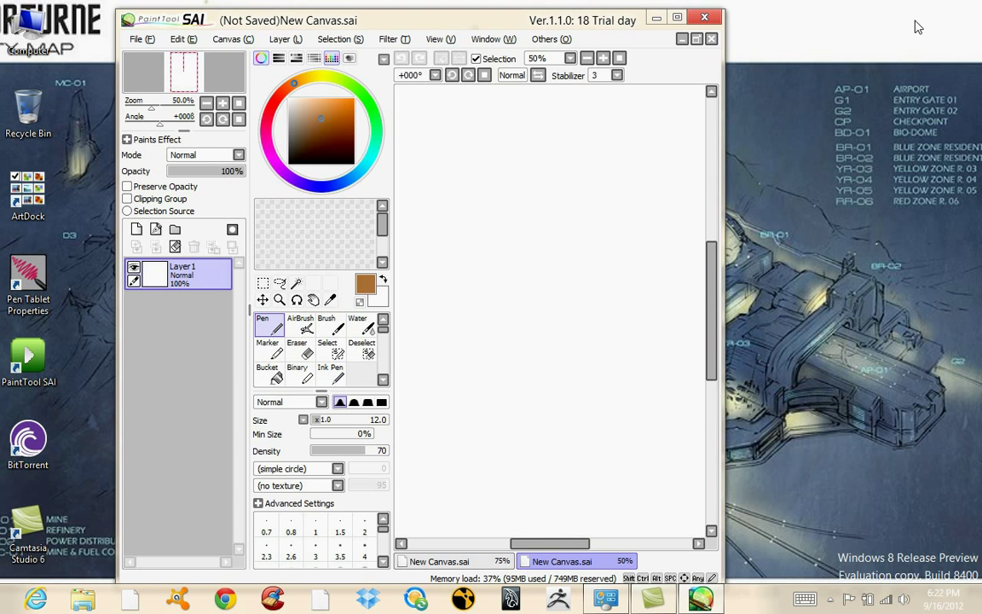
double_click(28, 194)
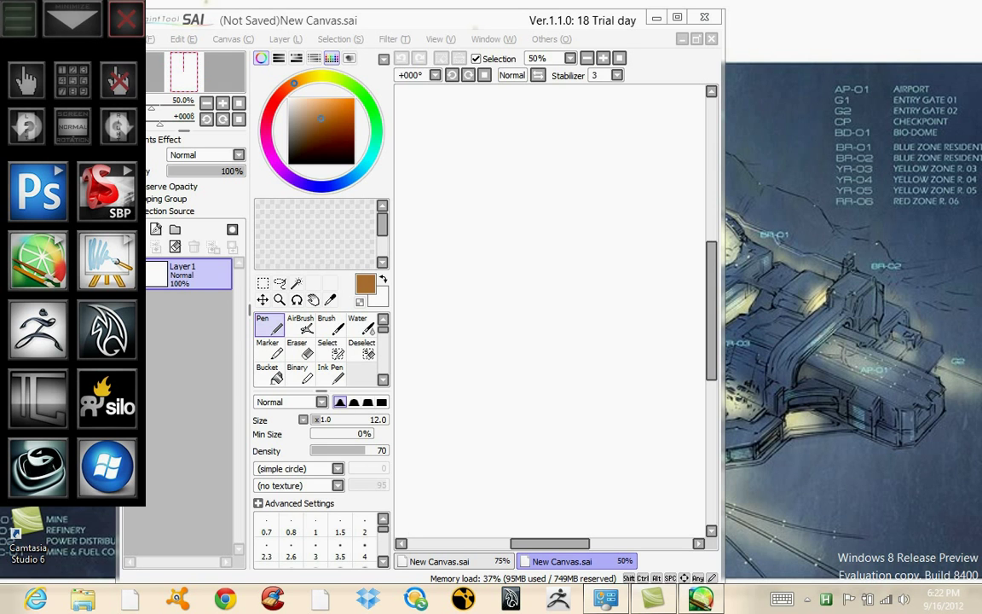
- Maximize the PaintTool SAI window and load the SAI control set in ArtDock
left_click(677, 17)
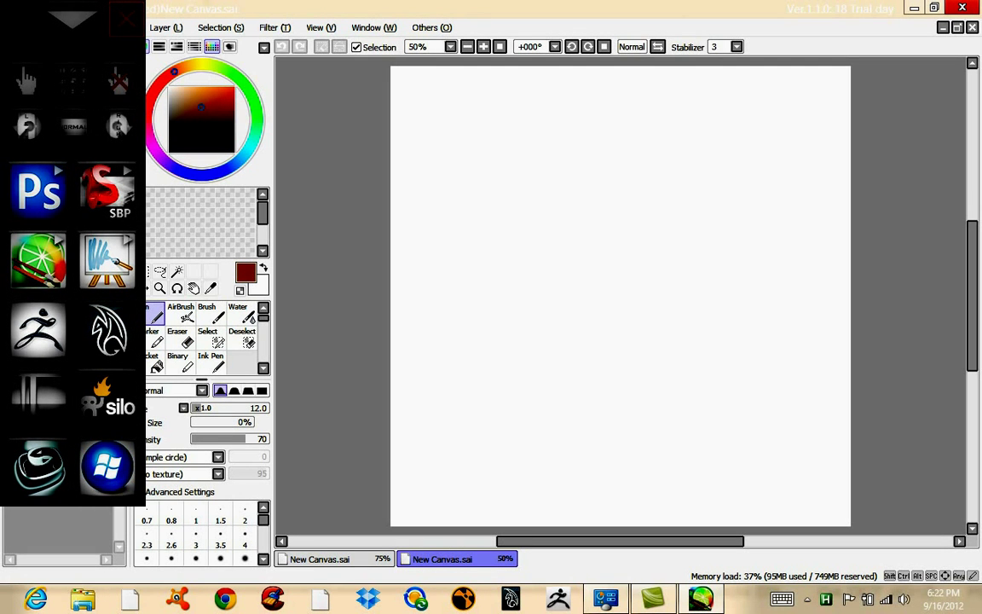
left_click(53, 247)
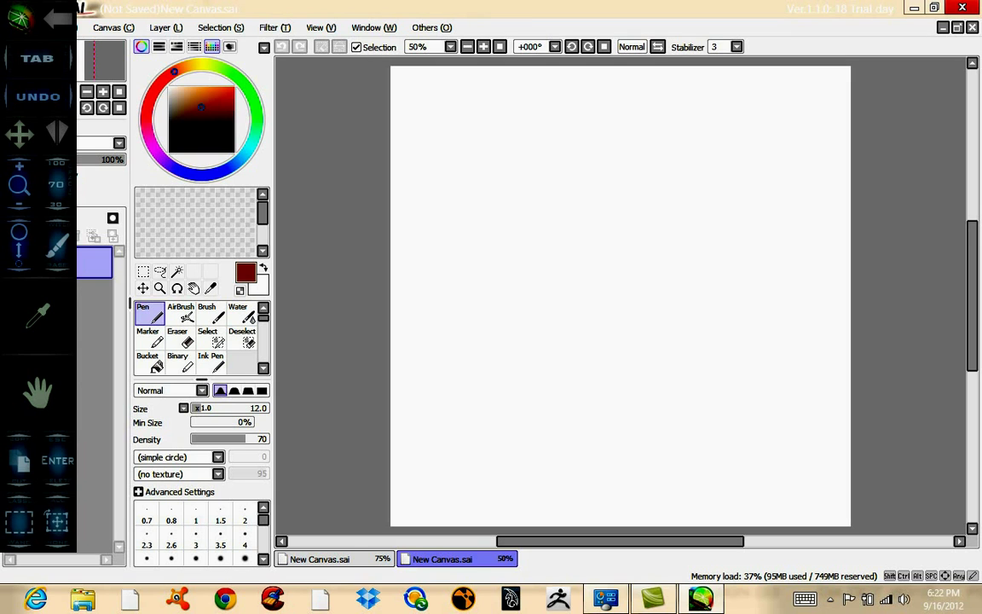
- Draw two wavy brown pen strokes on the canvas and change the drawing colour to near black
mouse_move(464, 268)
left_mouse_down()
mouse_move(525, 227)
mouse_move(552, 332)
mouse_move(597, 375)
mouse_move(638, 376)
left_mouse_up()
mouse_move(554, 447)
left_mouse_down()
mouse_move(617, 421)
mouse_move(673, 375)
mouse_move(692, 338)
mouse_move(683, 256)
mouse_move(617, 197)
mouse_move(630, 156)
mouse_move(704, 174)
mouse_move(696, 221)
mouse_move(721, 280)
mouse_move(719, 410)
mouse_move(764, 456)
mouse_move(766, 127)
left_mouse_up()
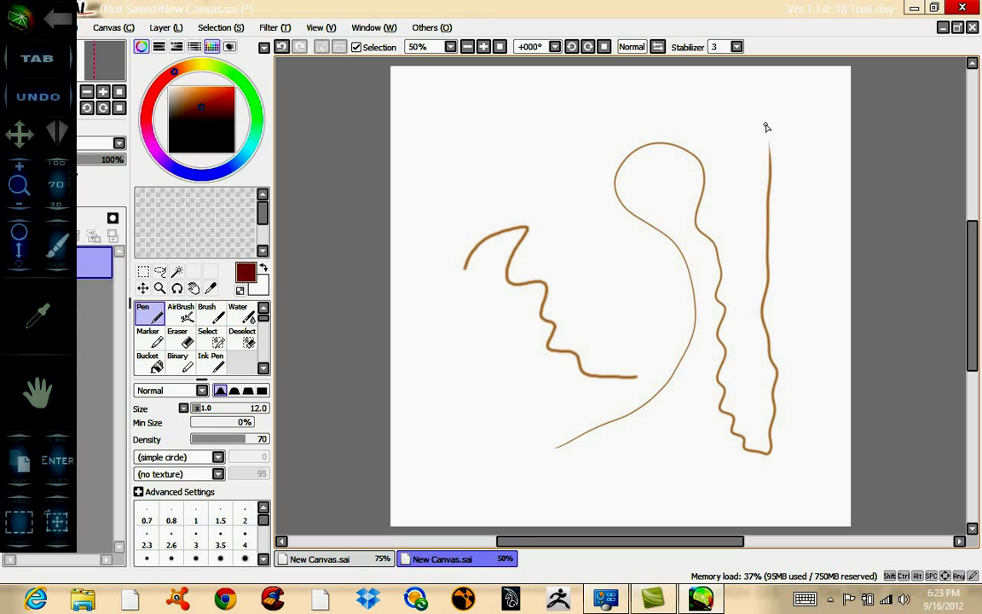
left_click(188, 134)
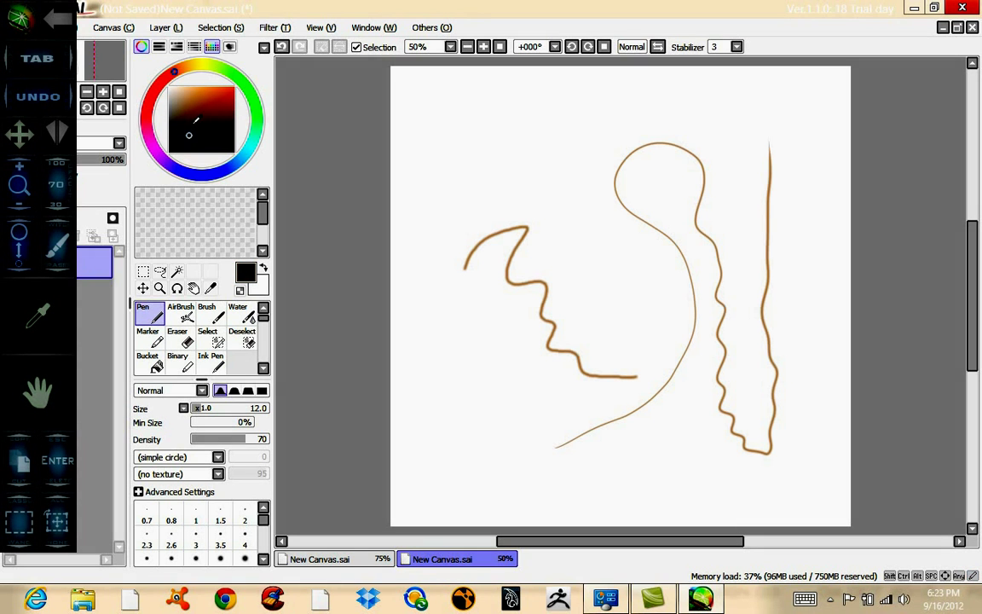
- Hide the interface panels to show only the canvas, and bring them back
key("Tab")
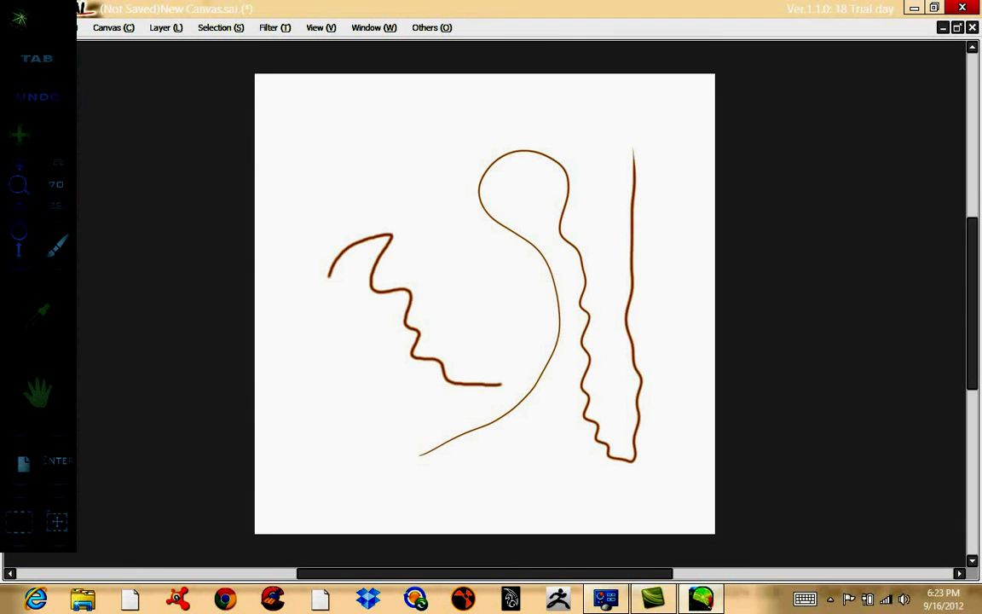
key("Tab")
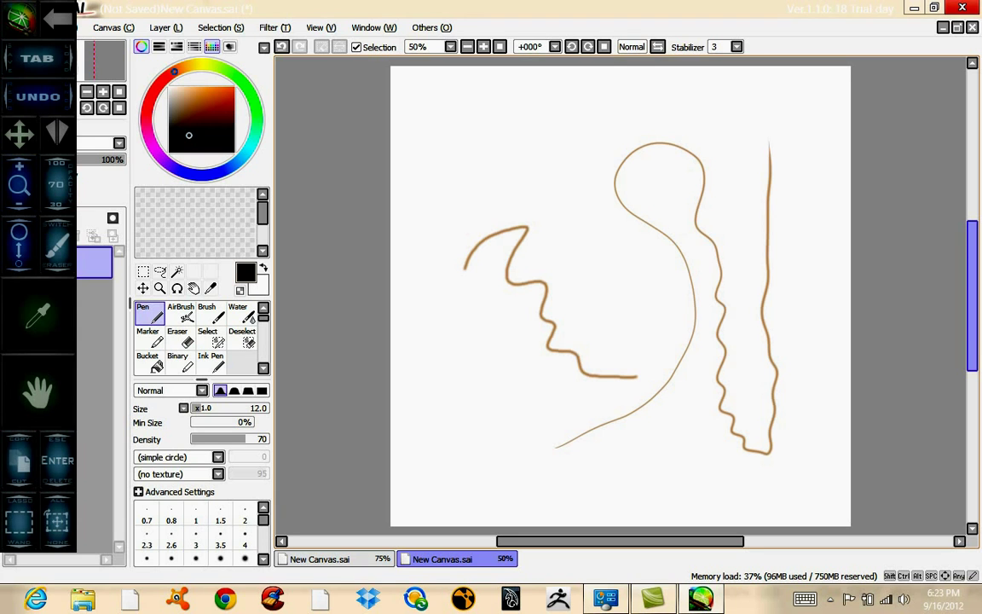
left_click(37, 55)
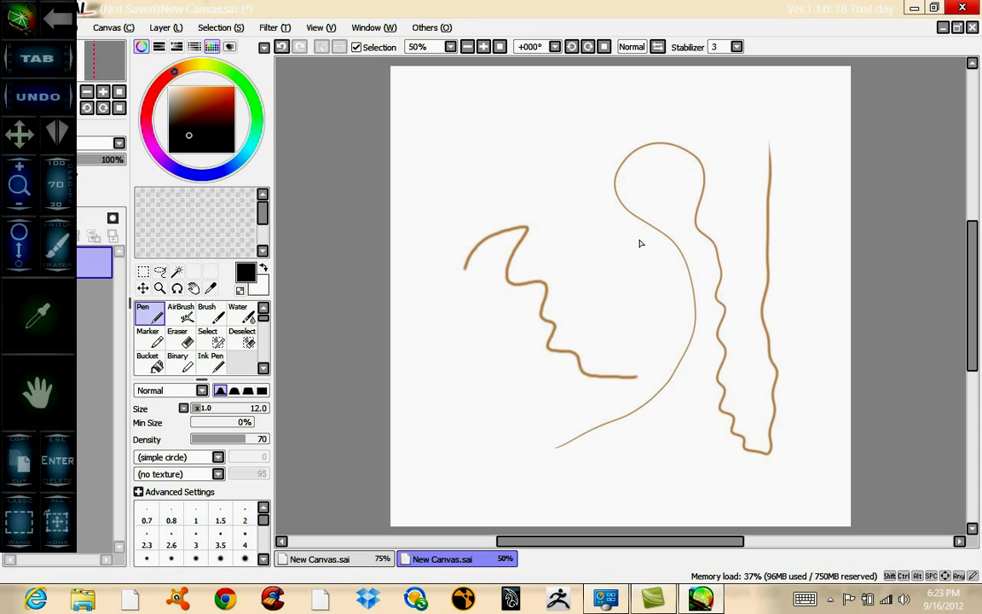
- Draw overlapping dark looping pen scribbles in the middle of the canvas
mouse_move(619, 214)
left_mouse_down()
mouse_move(580, 250)
mouse_move(686, 340)
left_mouse_up()
left_click_drag(658, 224, 626, 253)
mouse_move(673, 292)
left_mouse_down()
mouse_move(667, 218)
mouse_move(635, 241)
left_mouse_up()
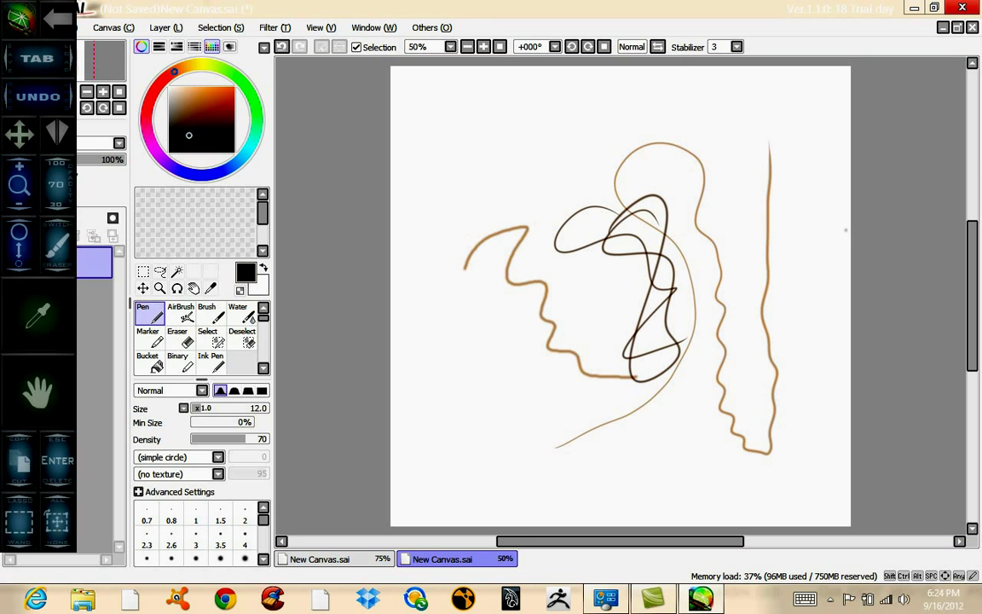
key("ctrl+s")
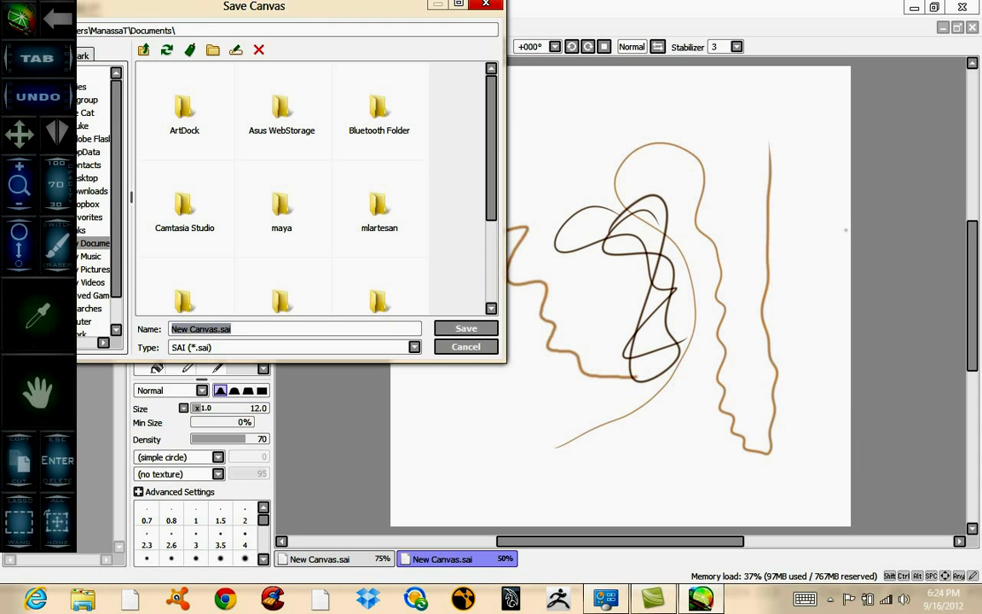
key("Escape")
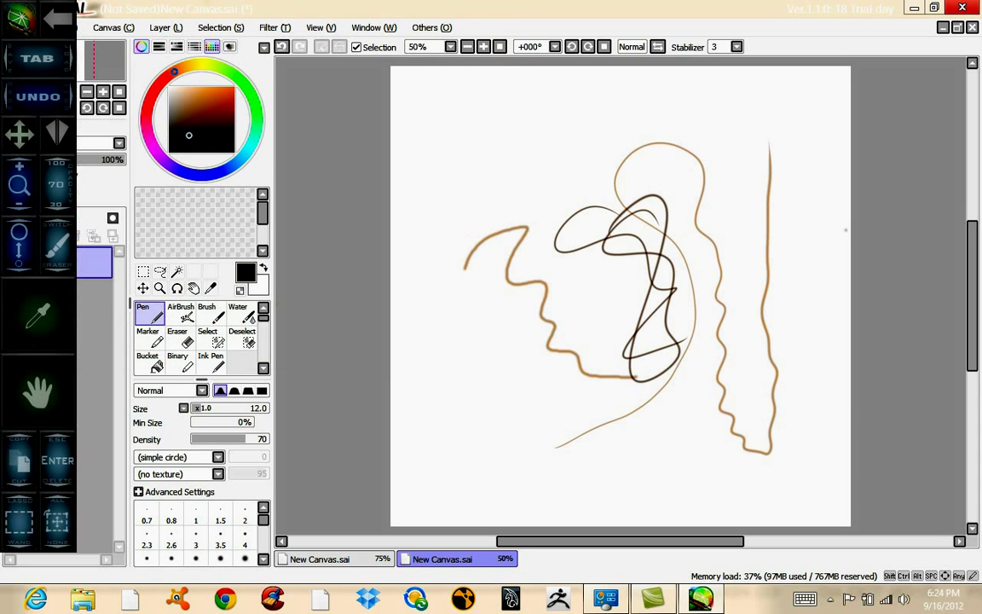
mouse_move(571, 226)
left_mouse_down()
mouse_move(702, 273)
mouse_move(720, 258)
mouse_move(677, 277)
mouse_move(720, 335)
left_mouse_up()
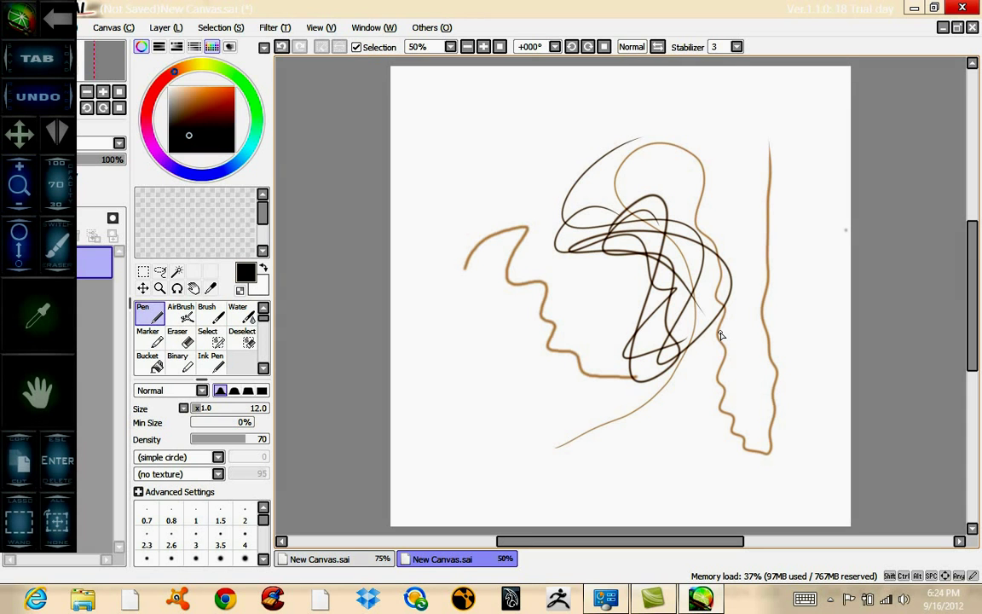
- Examine the scribbles at 100% zoom and return to the 50% view
key("Page_Up")
key("Page_Up")
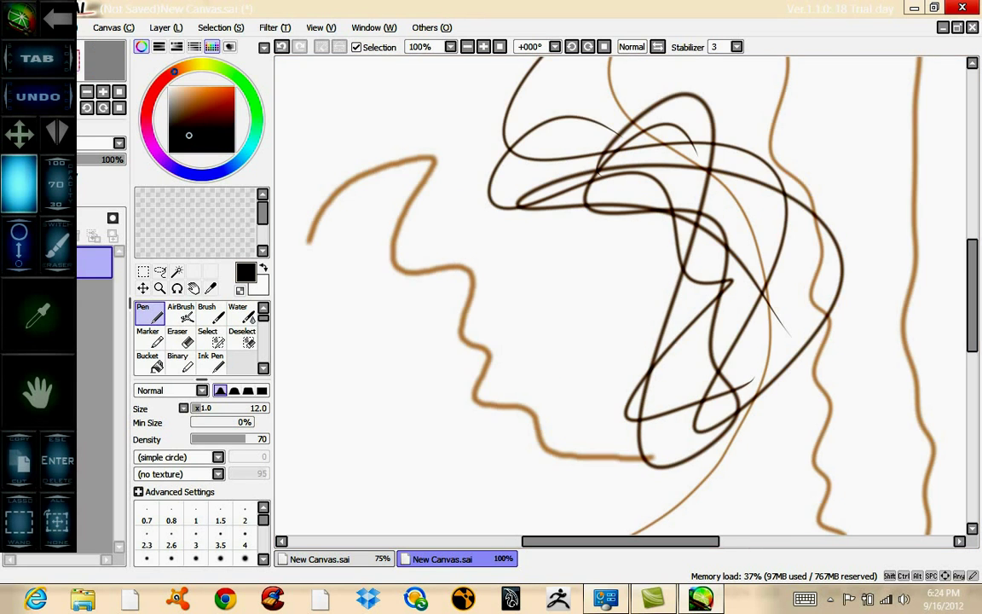
key("ctrl+minus")
key("ctrl+minus")
key("ctrl+plus")
key("ctrl+plus")
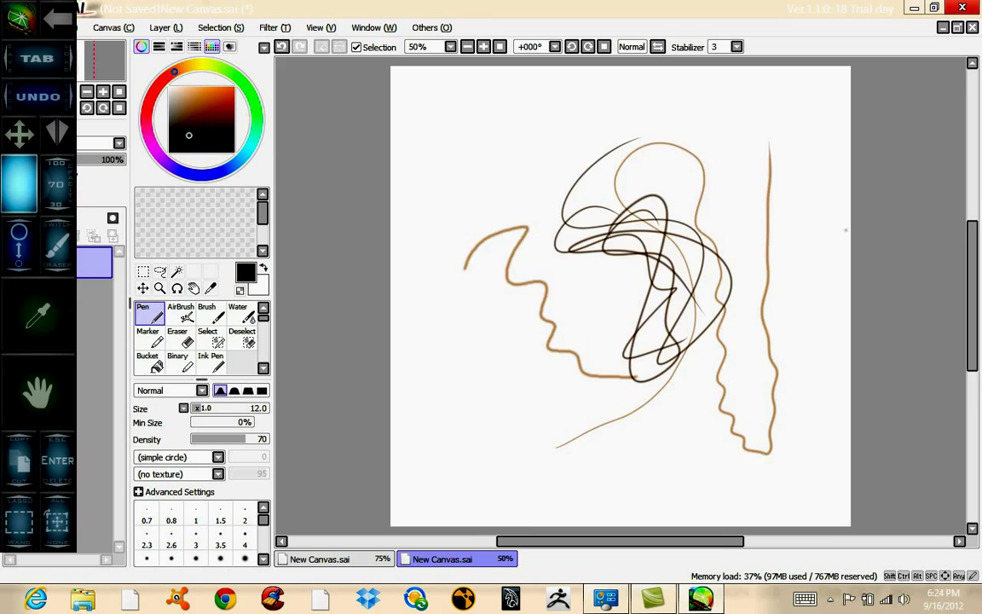
key("ctrl+plus")
key("ctrl+minus")
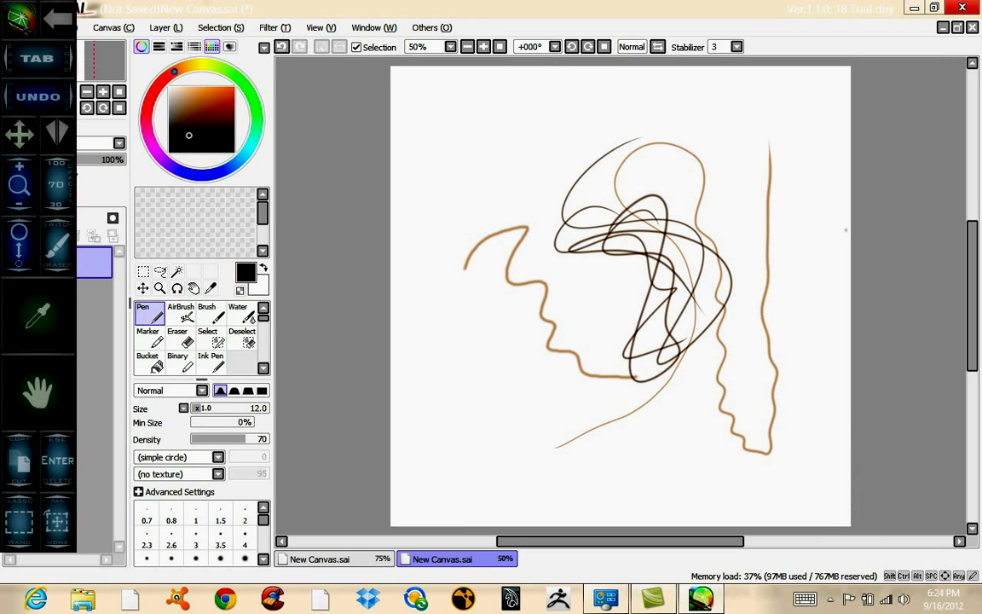
- Increase the pen size to 60 and paint thick dark strokes over the scribbles, plus strokes at size 35 beside them
key("bracketright")
key("bracketright")
key("bracketright")
key("bracketright")
key("bracketright")
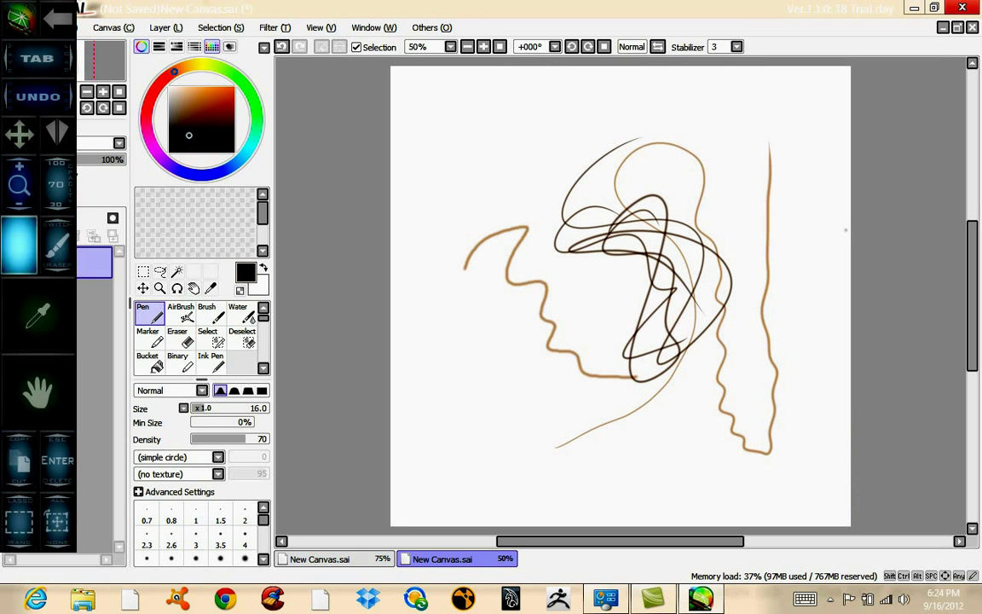
key("bracketright")
key("bracketright")
key("bracketright")
key("bracketright")
key("bracketright")
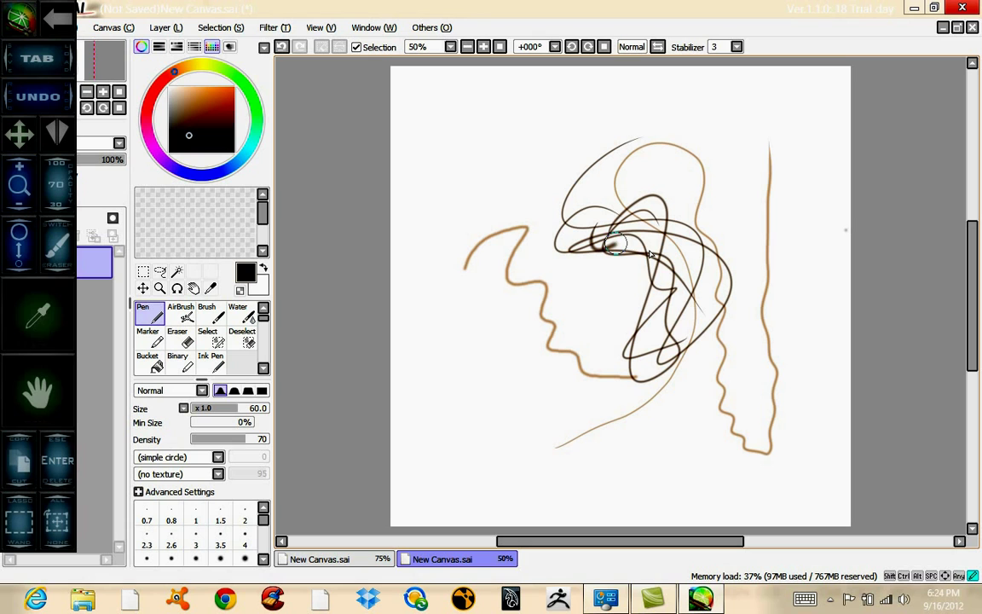
mouse_move(597, 241)
left_mouse_down()
mouse_move(649, 260)
mouse_move(707, 368)
mouse_move(704, 415)
mouse_move(642, 362)
mouse_move(615, 202)
mouse_move(598, 198)
mouse_move(683, 342)
mouse_move(688, 397)
mouse_move(679, 240)
mouse_move(659, 251)
mouse_move(666, 344)
mouse_move(690, 262)
mouse_move(649, 217)
mouse_move(633, 245)
left_mouse_up()
left_click(19, 245)
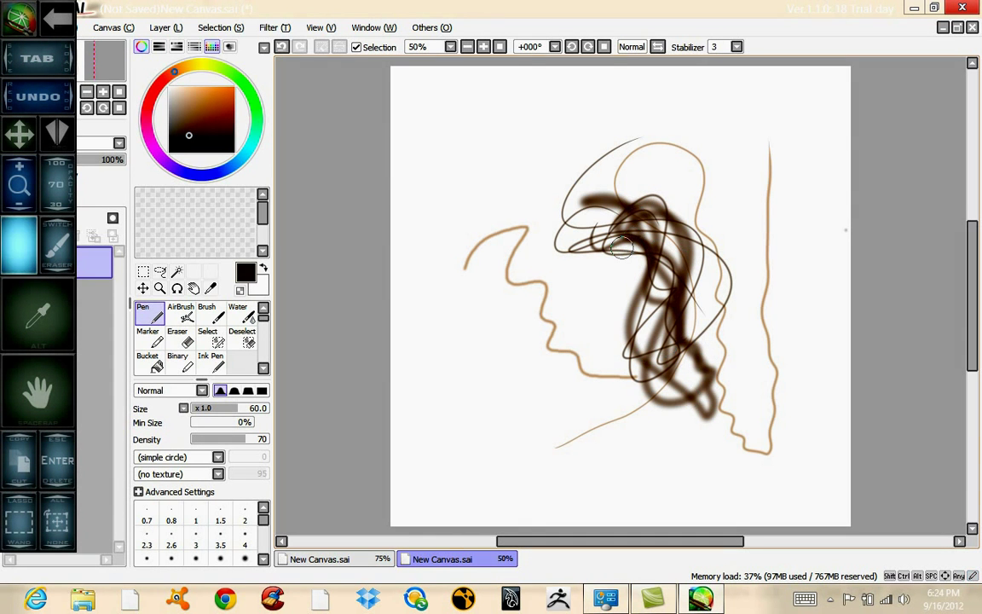
mouse_move(616, 293)
left_mouse_down()
mouse_move(594, 264)
mouse_move(603, 329)
mouse_move(557, 321)
mouse_move(572, 277)
mouse_move(581, 324)
left_mouse_up()
- Swap the drawing colour to white, paint over the middle of the scribbles, and erase more of them with the eraser
key("x")
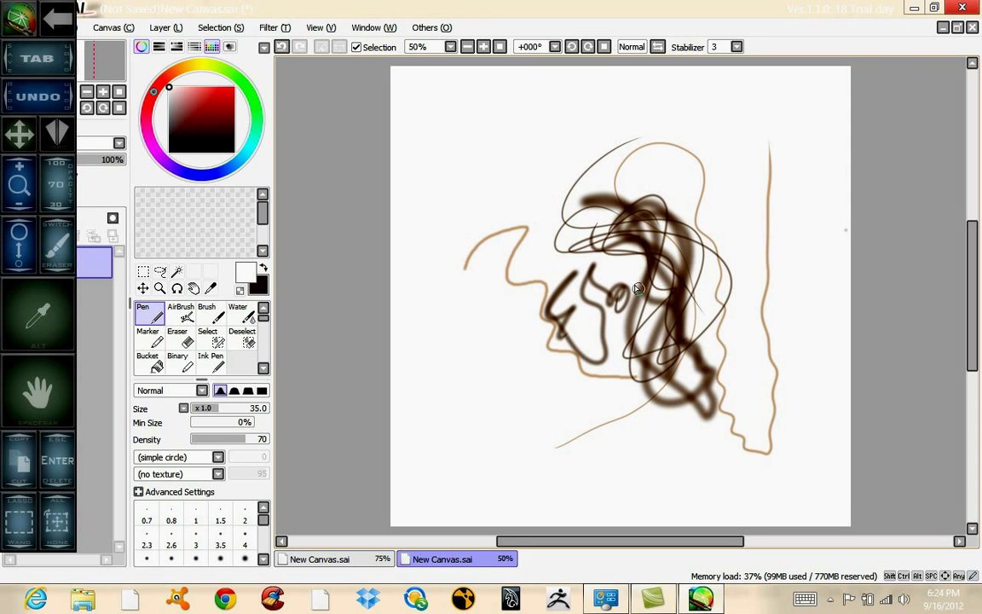
mouse_move(653, 314)
left_mouse_down()
mouse_move(686, 312)
mouse_move(634, 306)
mouse_move(656, 259)
mouse_move(672, 269)
mouse_move(678, 347)
mouse_move(655, 265)
mouse_move(660, 372)
mouse_move(611, 332)
left_mouse_up()
key("e")
mouse_move(627, 200)
left_mouse_down()
mouse_move(662, 271)
mouse_move(706, 281)
left_mouse_up()
key("e")
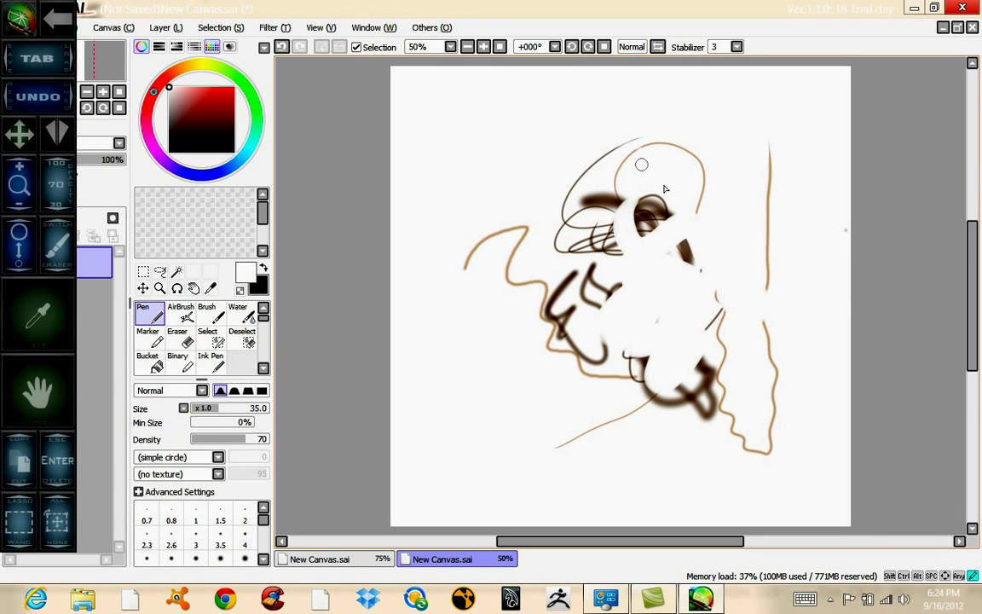
- Set the pen density to 100 and paint white strokes over parts of the remaining lines
key("0")
mouse_move(668, 132)
left_mouse_down()
mouse_move(699, 183)
mouse_move(741, 214)
left_mouse_up()
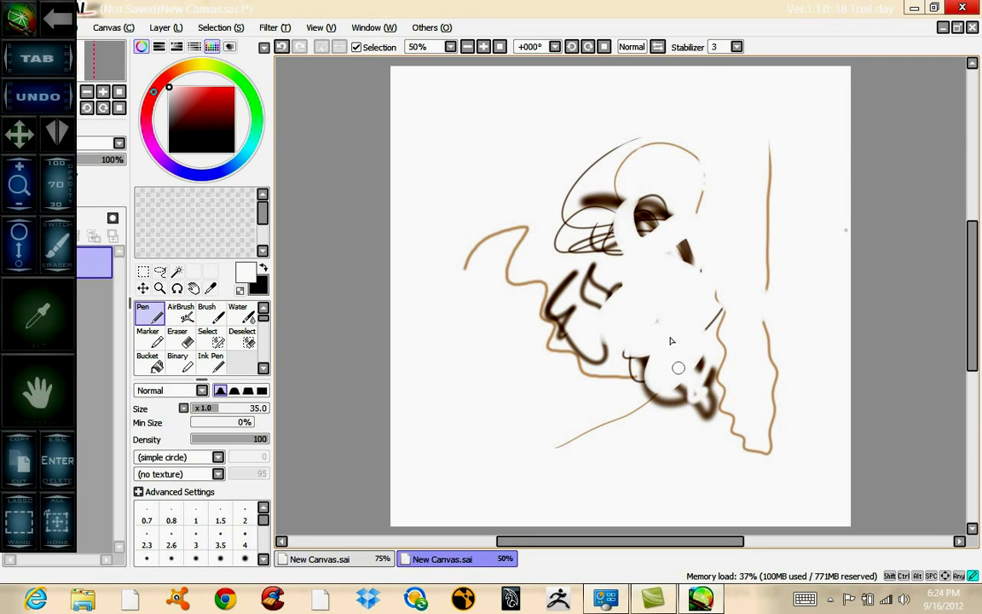
left_click_drag(643, 355, 654, 341)
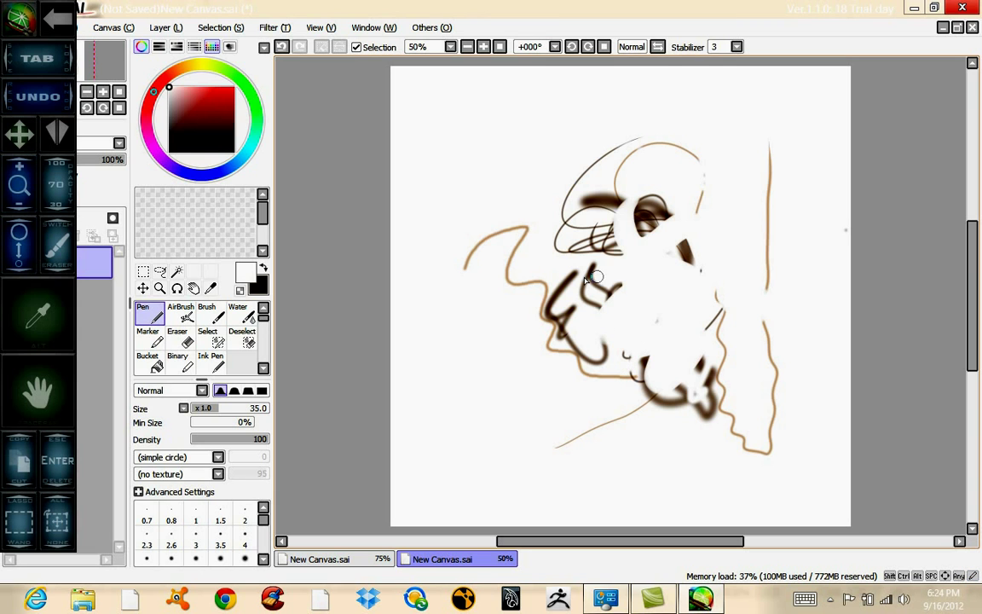
- Sample the dark brown from the drawing and draw two thick wavy vertical strokes beside the scribbles
left_click(586, 190, "alt")
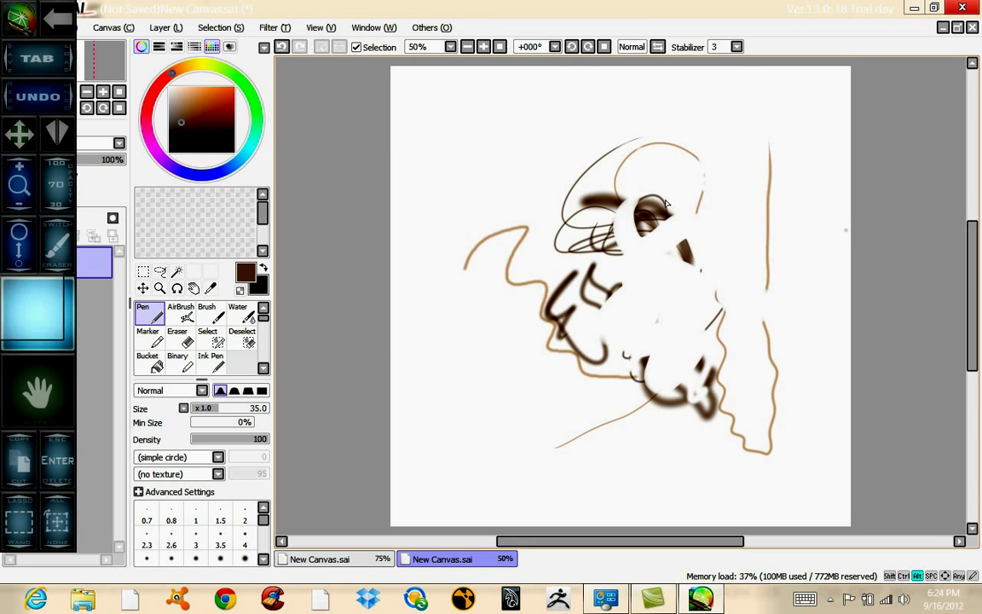
left_click_drag(696, 149, 738, 328)
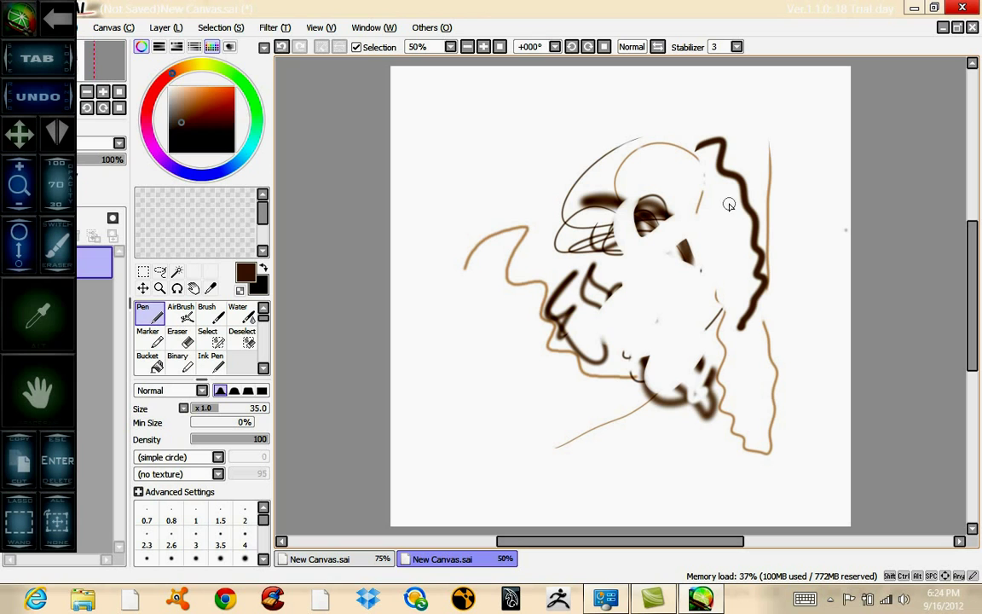
mouse_move(745, 118)
left_mouse_down()
mouse_move(792, 233)
mouse_move(791, 283)
left_mouse_up()
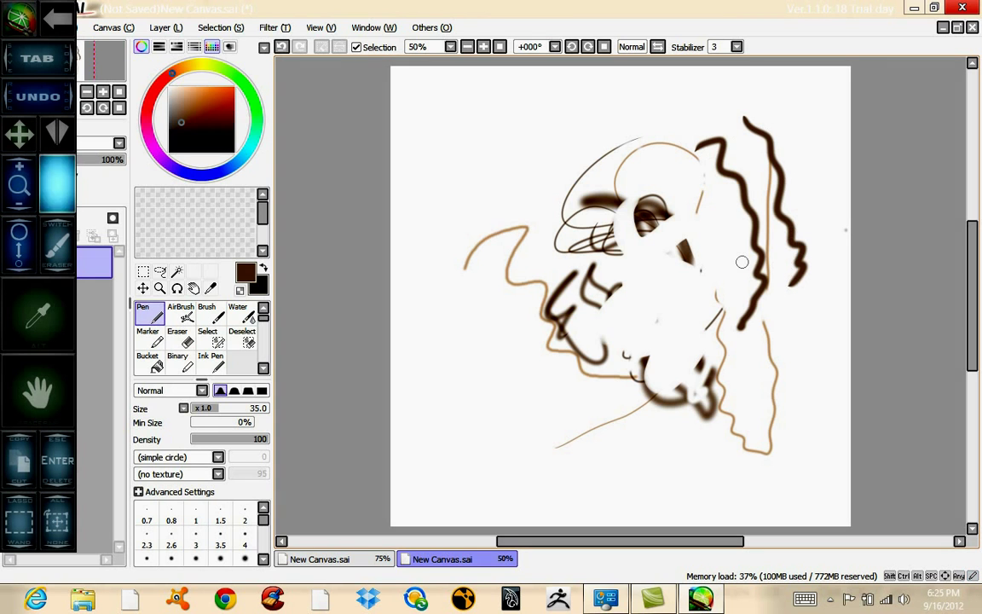
- Set the pen density to 30 and draw faint strokes across the lower part of the drawing
key("3")
mouse_move(537, 372)
left_mouse_down()
mouse_move(517, 400)
mouse_move(615, 437)
mouse_move(703, 419)
left_mouse_up()
left_click_drag(632, 276, 625, 356)
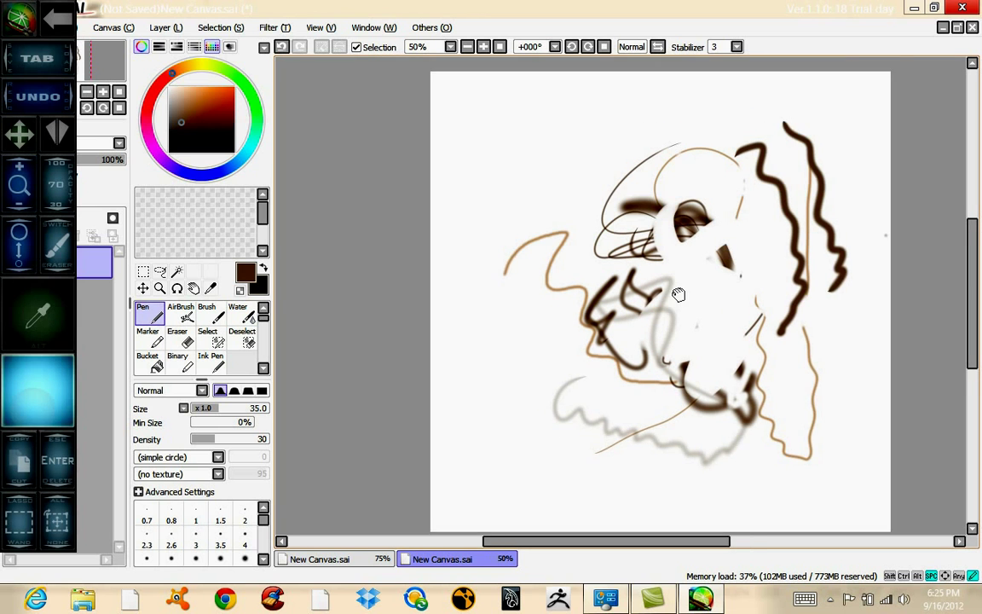
- Transform the drawing to a slightly smaller size, apply it, and scribble faint strokes over its middle
left_click_drag(678, 294, 626, 241)
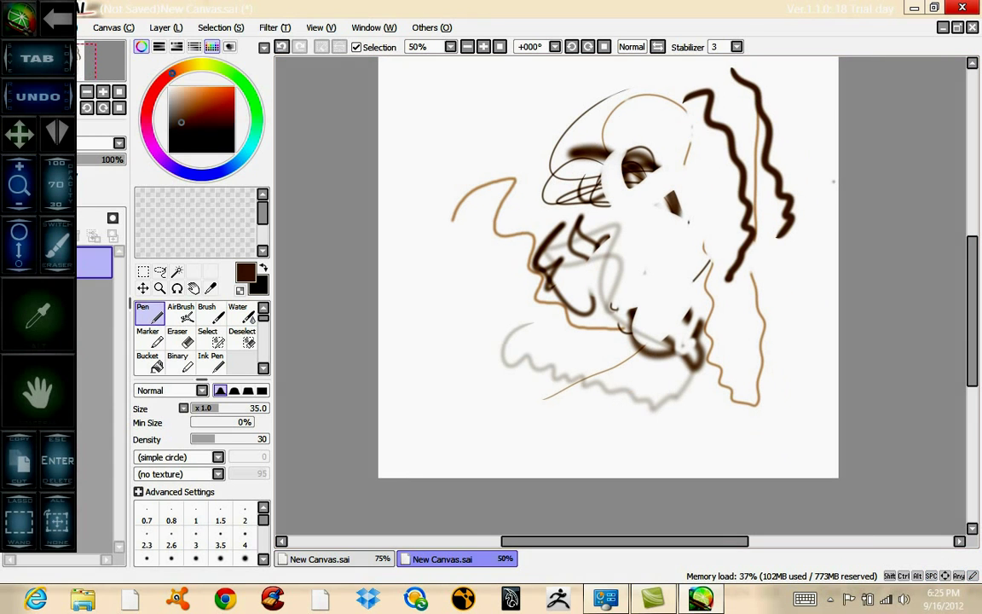
key("ctrl+t")
mouse_move(464, 416)
left_mouse_down()
mouse_move(529, 338)
mouse_move(459, 403)
left_mouse_up()
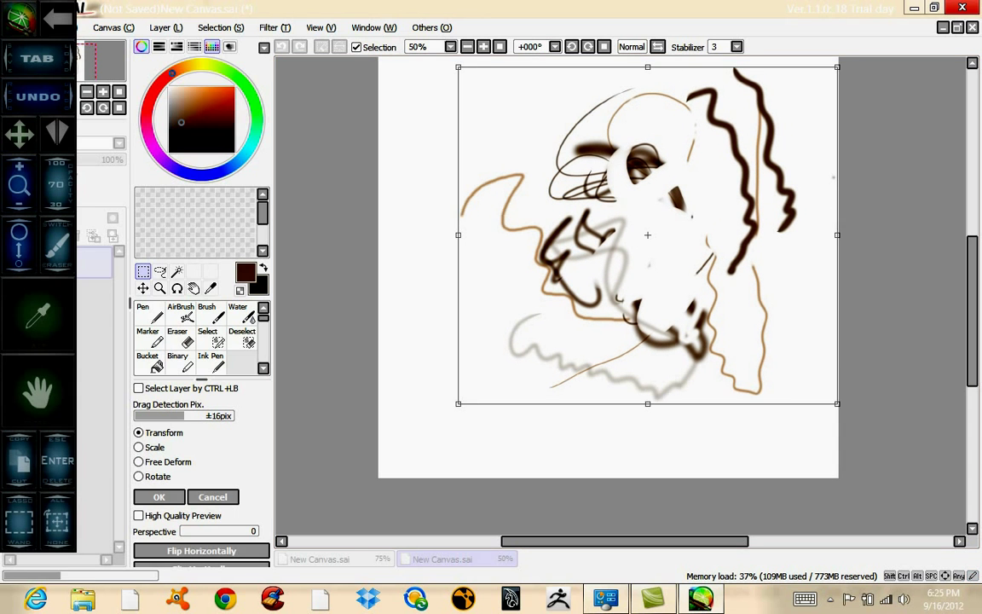
key("Return")
mouse_move(666, 366)
left_mouse_down()
mouse_move(635, 307)
mouse_move(662, 309)
mouse_move(596, 282)
mouse_move(619, 320)
mouse_move(596, 348)
left_mouse_up()
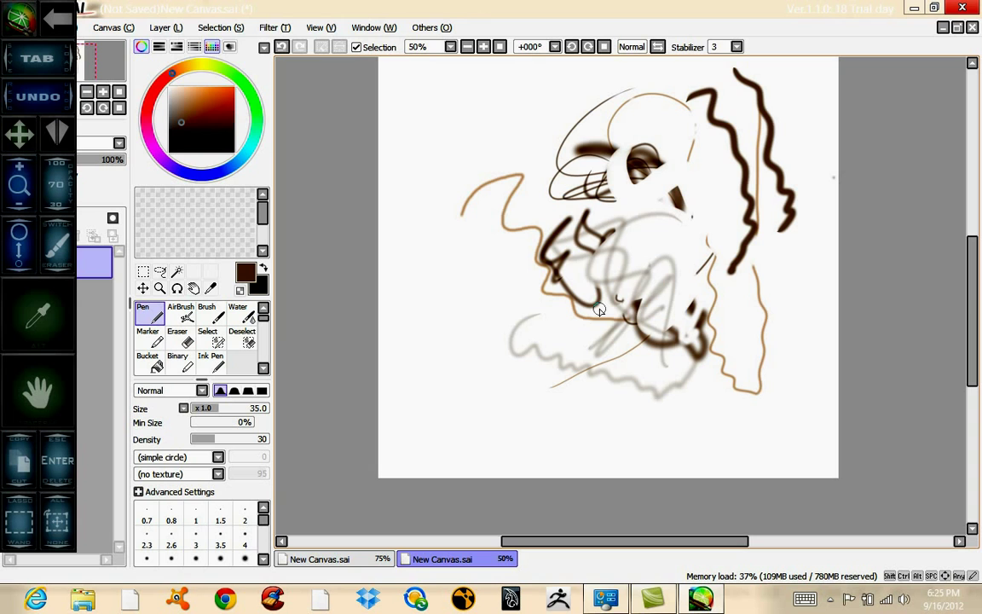
- Add faint strokes over the middle and upper part of the drawing, flip the canvas view horizontally, and flip it back
mouse_move(600, 311)
left_mouse_down()
mouse_move(567, 187)
mouse_move(588, 290)
mouse_move(683, 299)
mouse_move(571, 192)
mouse_move(632, 277)
mouse_move(708, 295)
left_mouse_up()
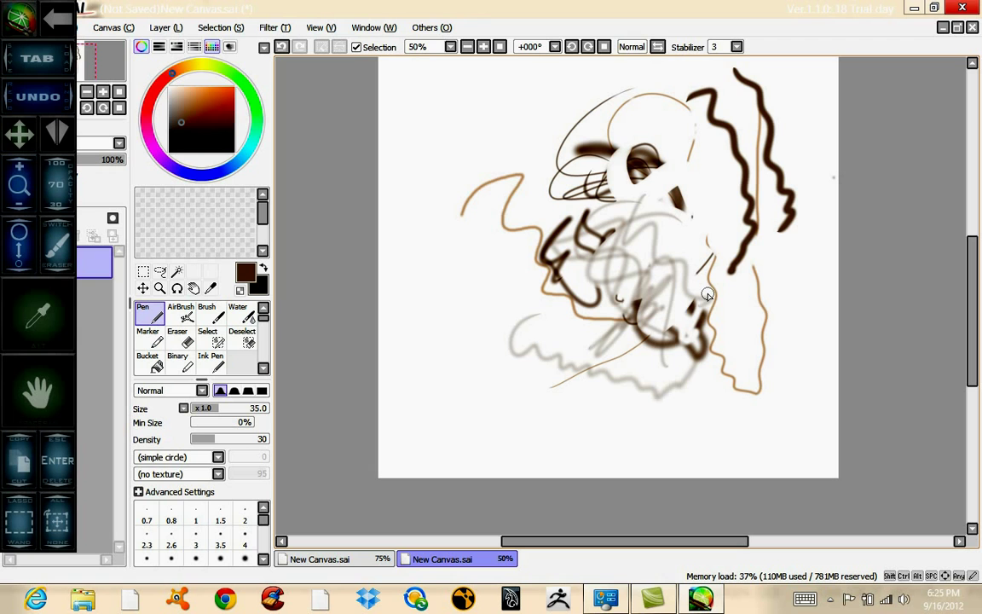
mouse_move(625, 117)
left_mouse_down()
mouse_move(649, 307)
mouse_move(664, 190)
mouse_move(689, 251)
left_mouse_up()
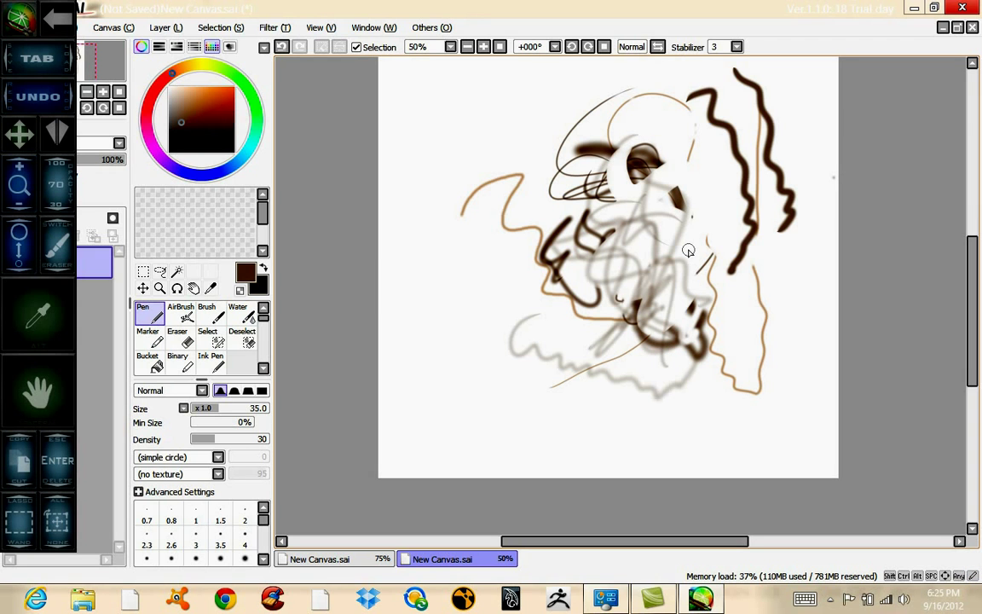
key("h")
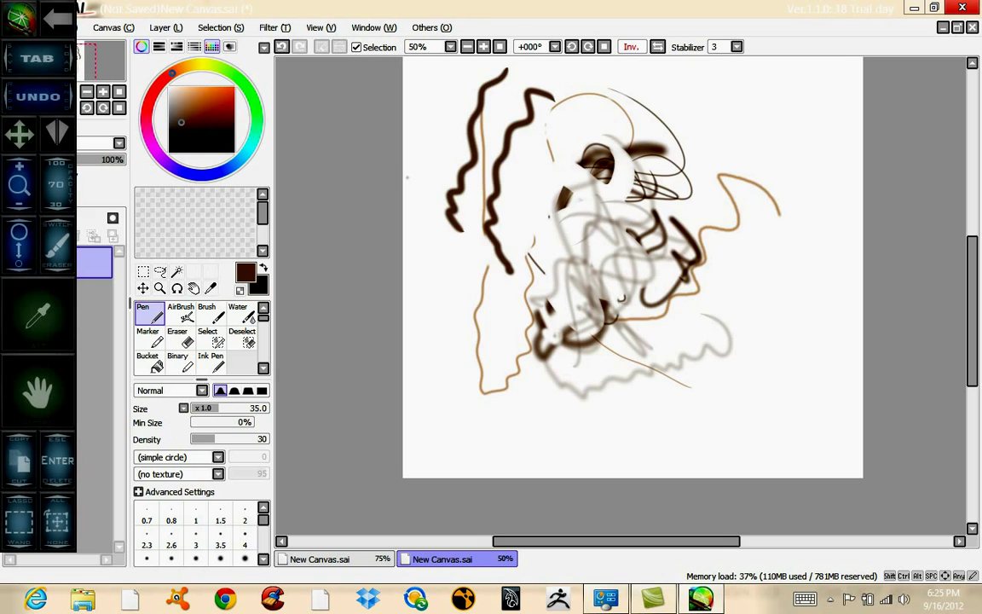
key("h")
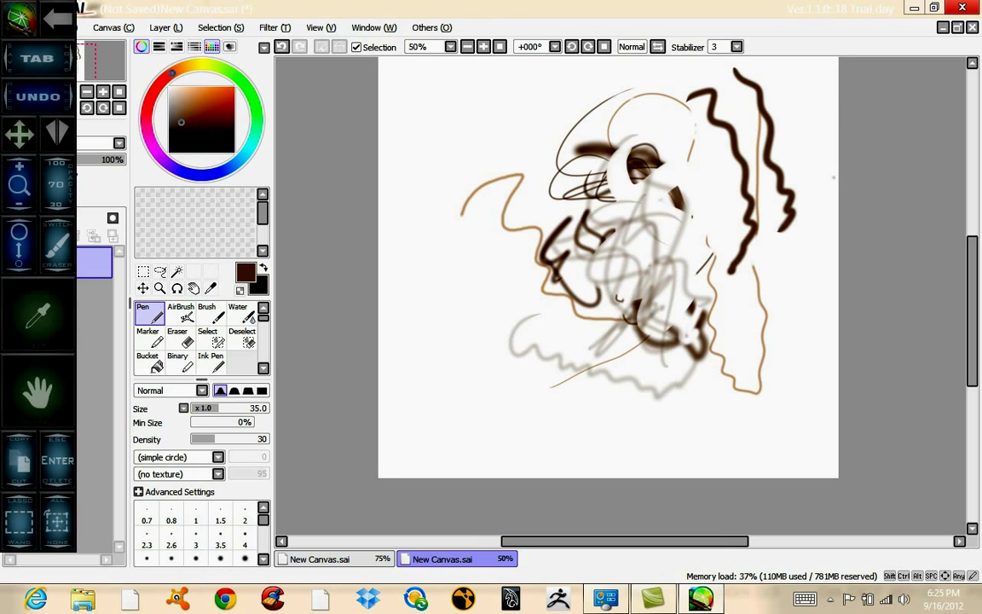
- Switch the shortcut panel to the ZBrush set and scribble faint strokes over the drawing's centre and around the thick wavy lines
left_click(57, 19)
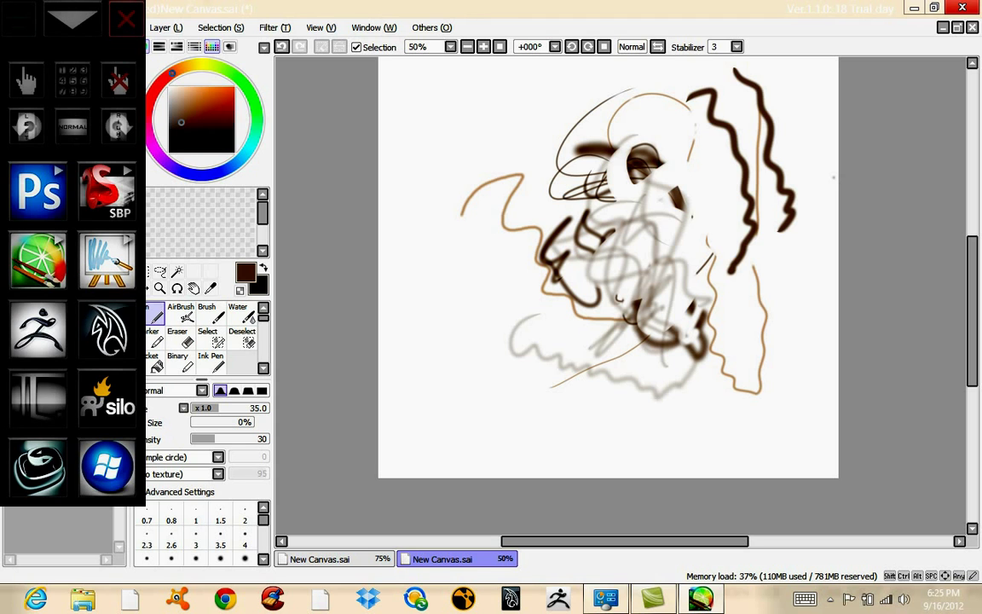
left_click(127, 19)
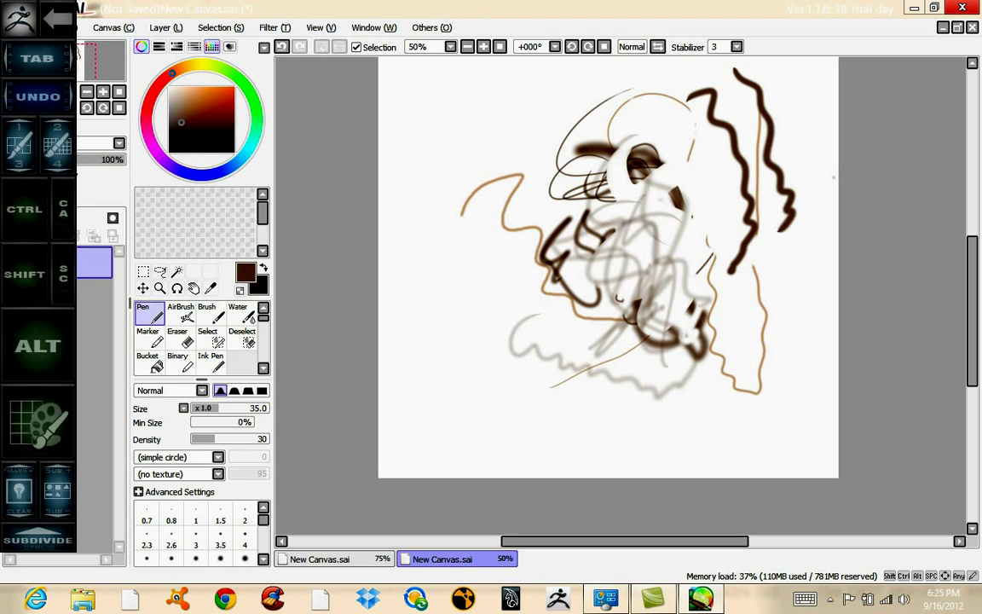
mouse_move(594, 117)
left_mouse_down()
mouse_move(612, 226)
mouse_move(637, 211)
mouse_move(610, 152)
mouse_move(628, 259)
mouse_move(638, 170)
mouse_move(641, 268)
mouse_move(676, 186)
mouse_move(630, 210)
mouse_move(656, 183)
mouse_move(593, 218)
mouse_move(618, 206)
left_mouse_up()
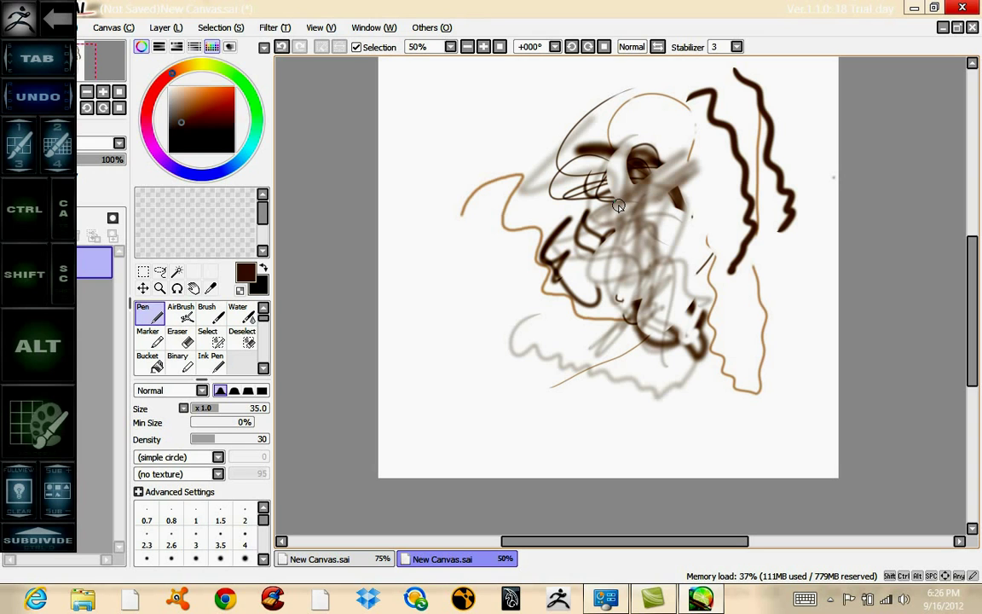
mouse_move(618, 205)
left_mouse_down()
mouse_move(678, 184)
mouse_move(679, 337)
mouse_move(736, 324)
mouse_move(645, 180)
mouse_move(665, 323)
mouse_move(690, 339)
mouse_move(683, 277)
mouse_move(702, 344)
mouse_move(726, 198)
mouse_move(760, 220)
mouse_move(704, 134)
mouse_move(747, 291)
mouse_move(720, 164)
mouse_move(748, 245)
left_mouse_up()
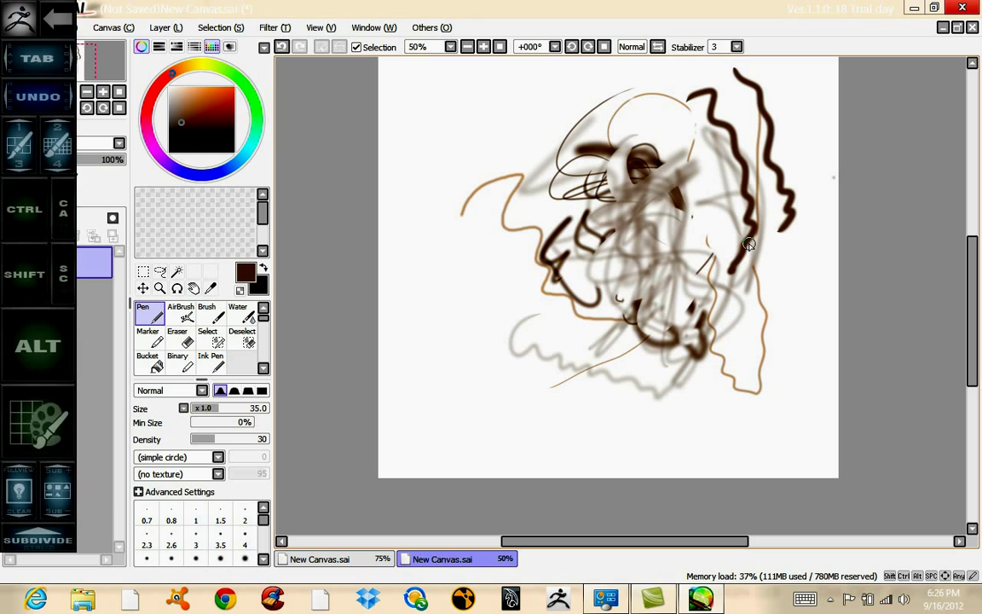
- Open the shortcut panel's application list, paint faint strokes down the canvas's right side, and switch back to the PaintTool SAI set
left_click(59, 21)
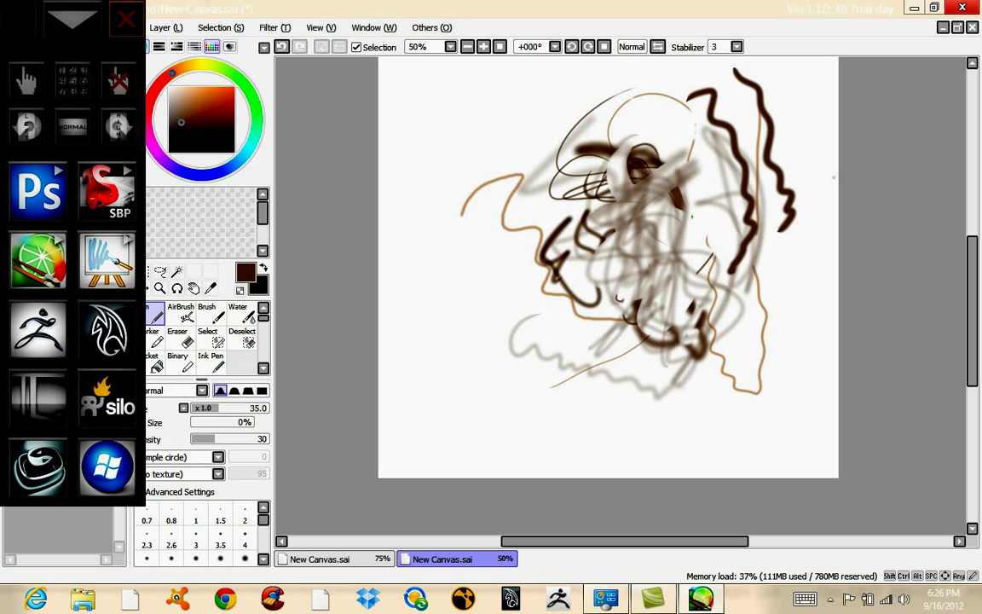
mouse_move(792, 156)
left_mouse_down()
mouse_move(749, 174)
mouse_move(790, 325)
mouse_move(785, 241)
mouse_move(815, 132)
mouse_move(830, 157)
left_mouse_up()
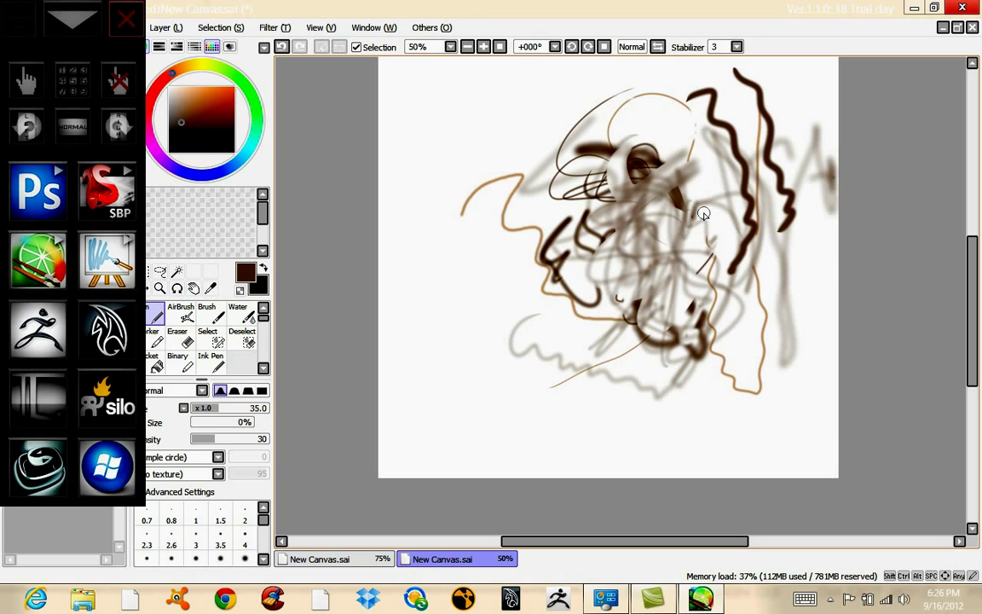
mouse_move(619, 187)
left_mouse_down()
mouse_move(626, 165)
mouse_move(640, 166)
mouse_move(632, 160)
left_mouse_up()
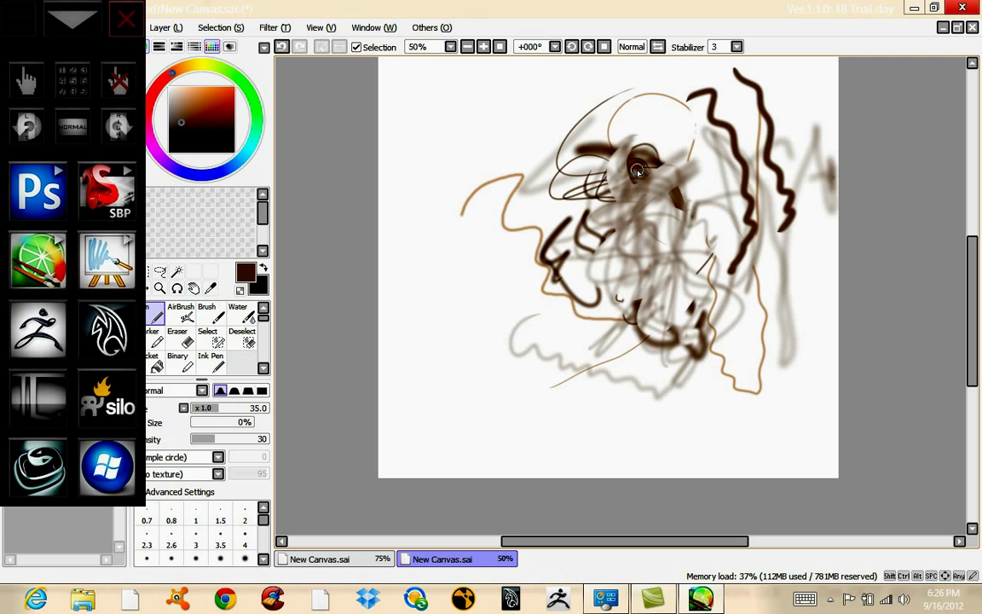
mouse_move(788, 319)
left_mouse_down()
mouse_move(810, 443)
mouse_move(829, 469)
mouse_move(825, 460)
left_mouse_up()
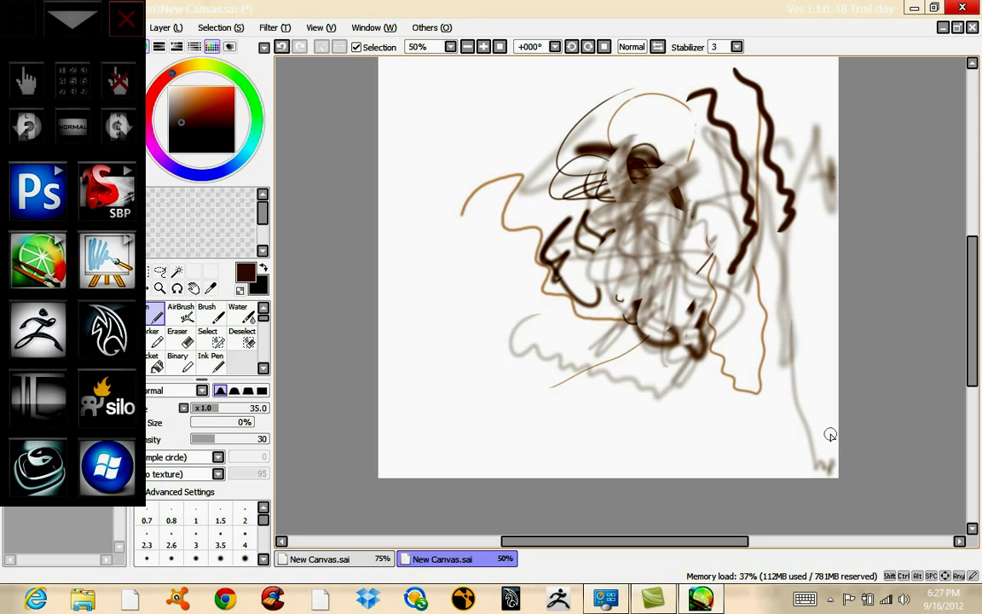
left_click(38, 261)
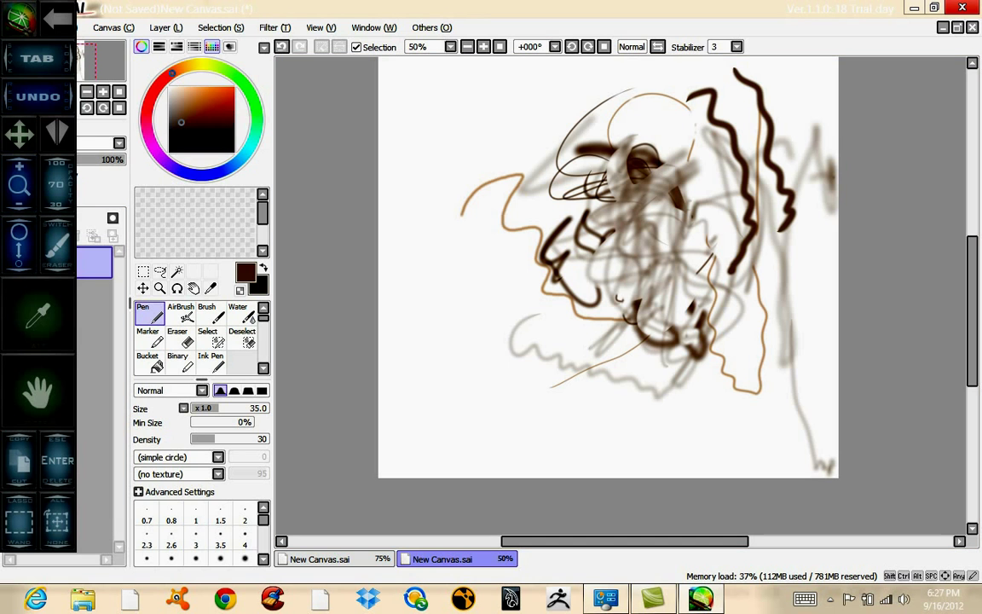
- Paint sweeping wing-like strokes on the drawing's left side and fill in faint strokes around the thick wavy lines
mouse_move(479, 219)
left_mouse_down()
mouse_move(480, 259)
mouse_move(625, 379)
left_mouse_up()
mouse_move(475, 211)
left_mouse_down()
mouse_move(458, 305)
mouse_move(484, 194)
mouse_move(473, 213)
mouse_move(529, 162)
mouse_move(456, 206)
mouse_move(589, 138)
mouse_move(438, 212)
mouse_move(549, 134)
left_mouse_up()
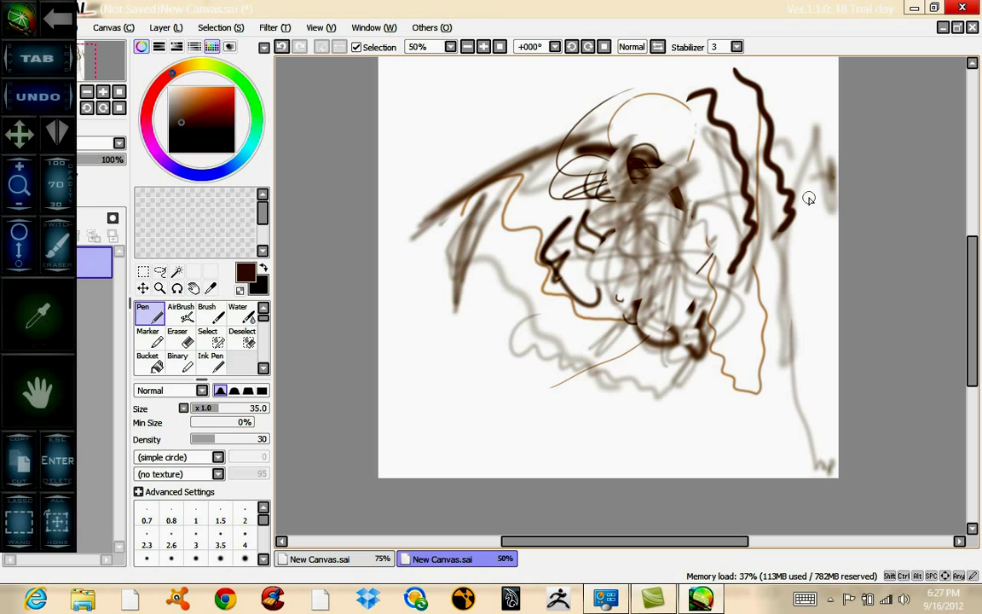
left_click_drag(783, 166, 760, 289)
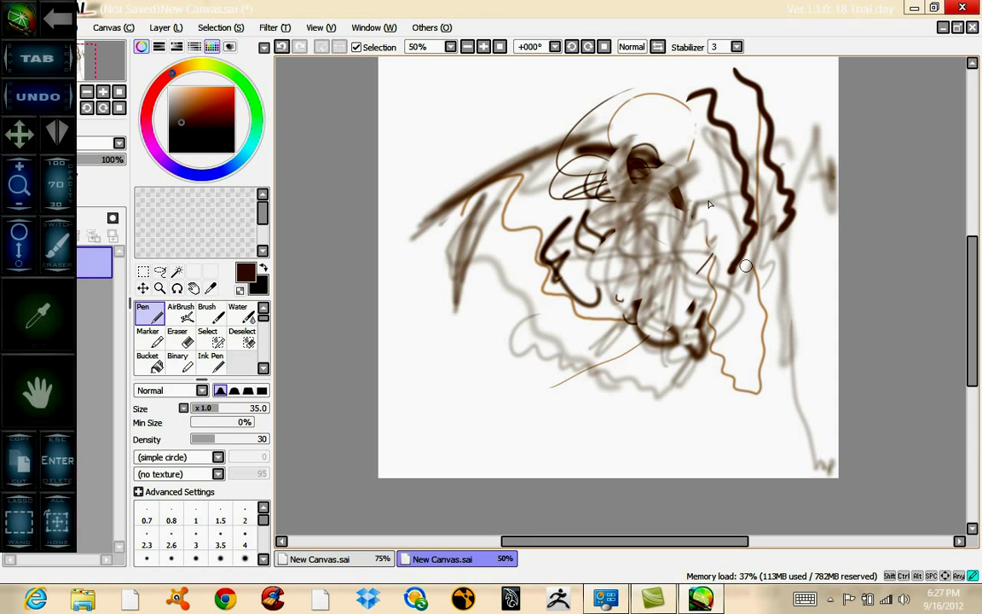
left_click_drag(709, 203, 739, 254)
mouse_move(693, 205)
left_mouse_down()
mouse_move(706, 267)
mouse_move(716, 250)
left_mouse_up()
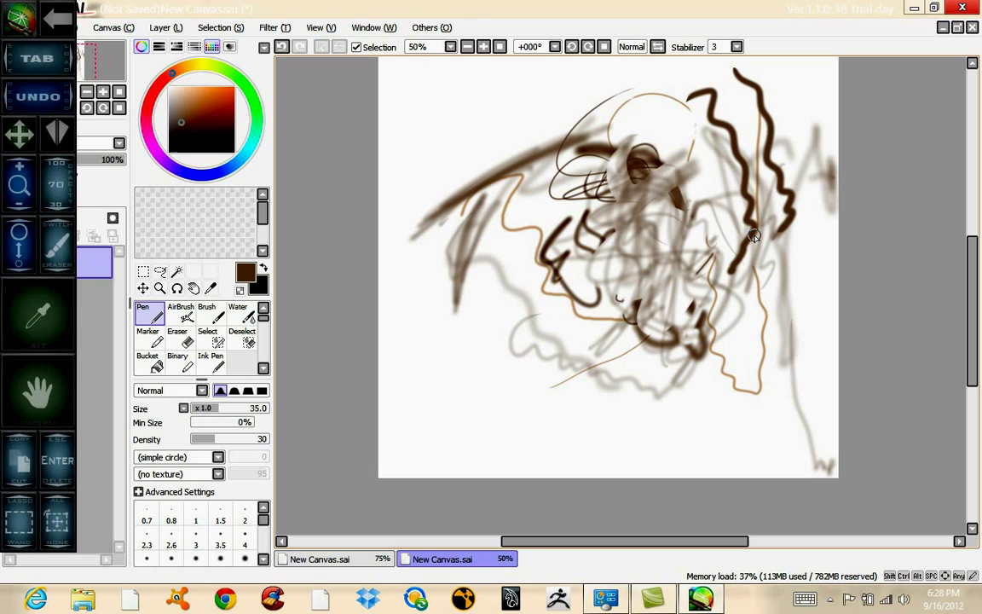
- Move the floating shortcut panel across to the opposite edge of the screen and bring it back to its original edge
left_click_drag(10, 19, 473, 21)
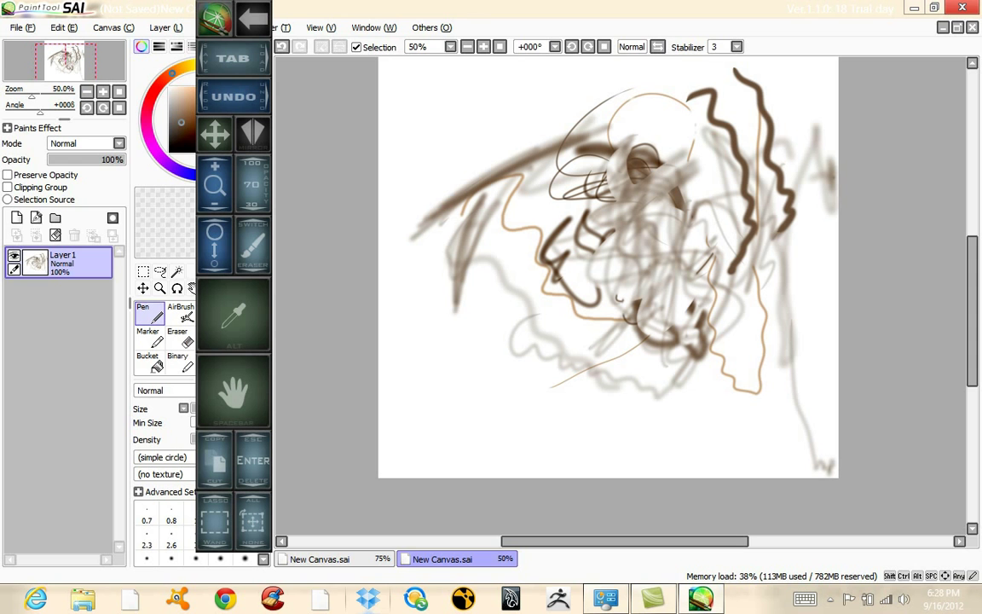
left_click_drag(214, 19, 232, 19)
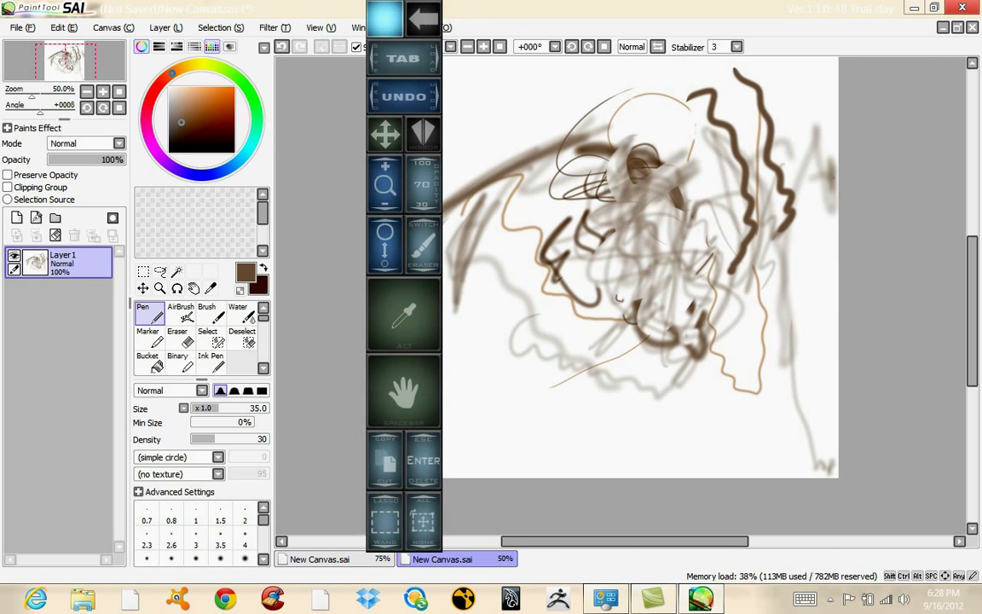
left_click_drag(385, 19, 924, 21)
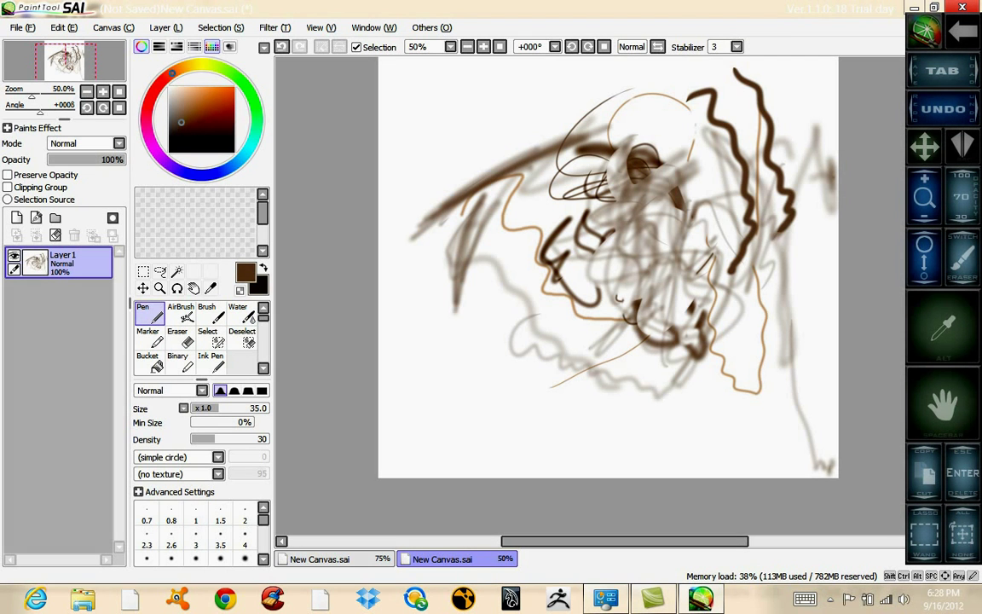
left_click_drag(925, 31, 18, 32)
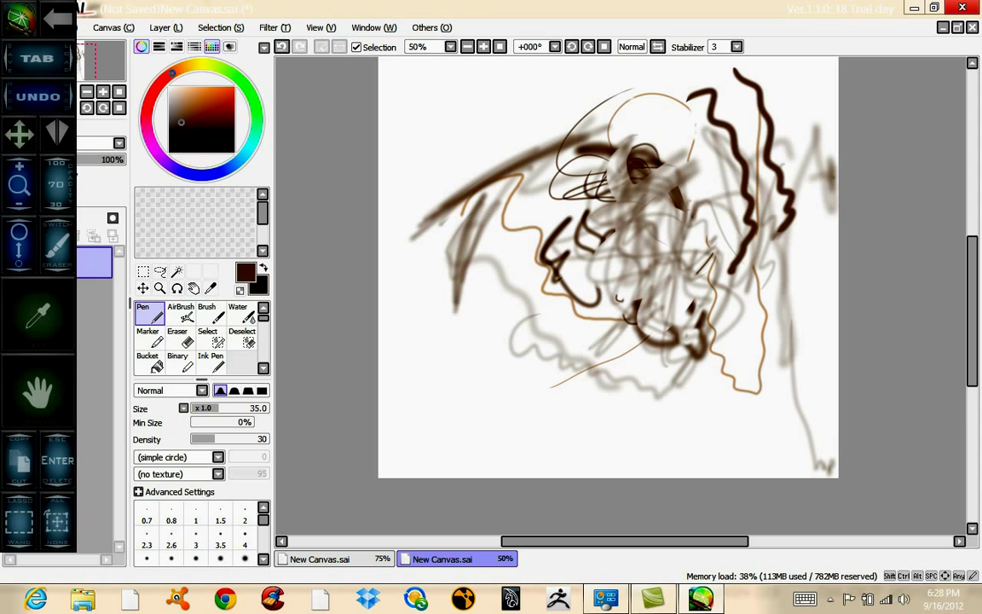
- Add a short faint stroke to the lower middle of the scribbled area
left_click_drag(641, 319, 653, 296)
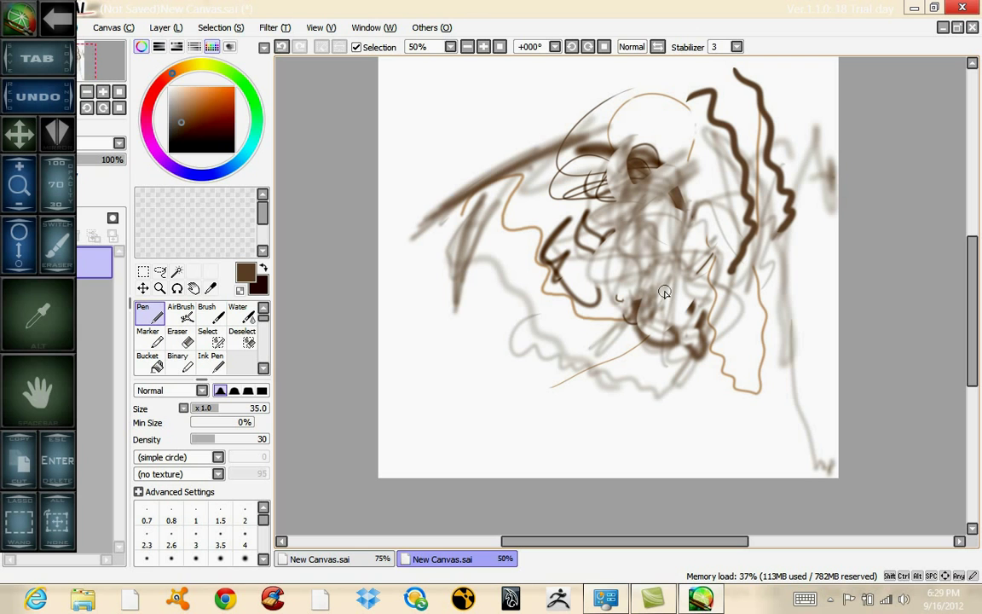
key("XF86AudioRaiseVolume")
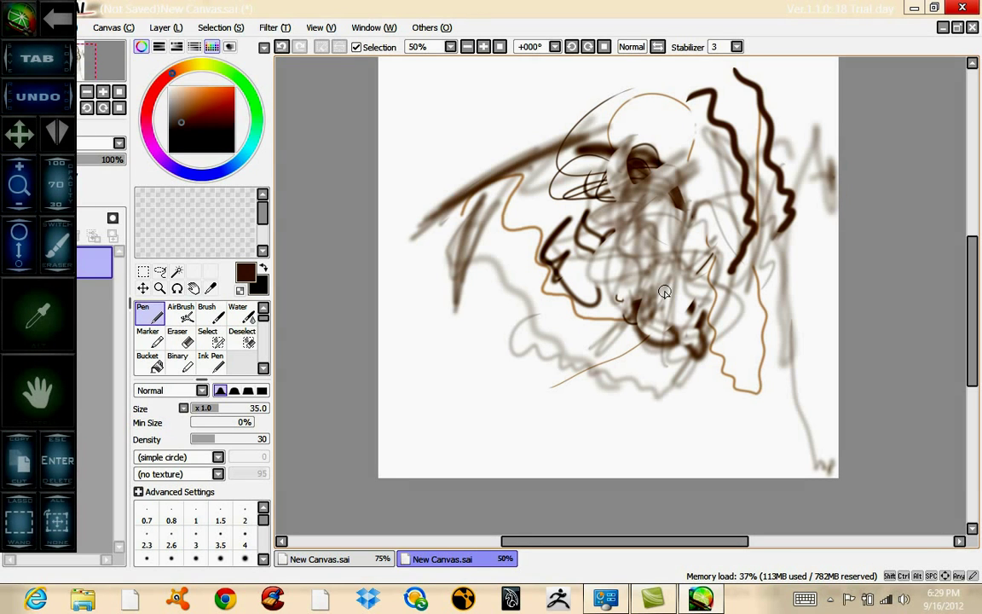
left_click(664, 292, "alt")
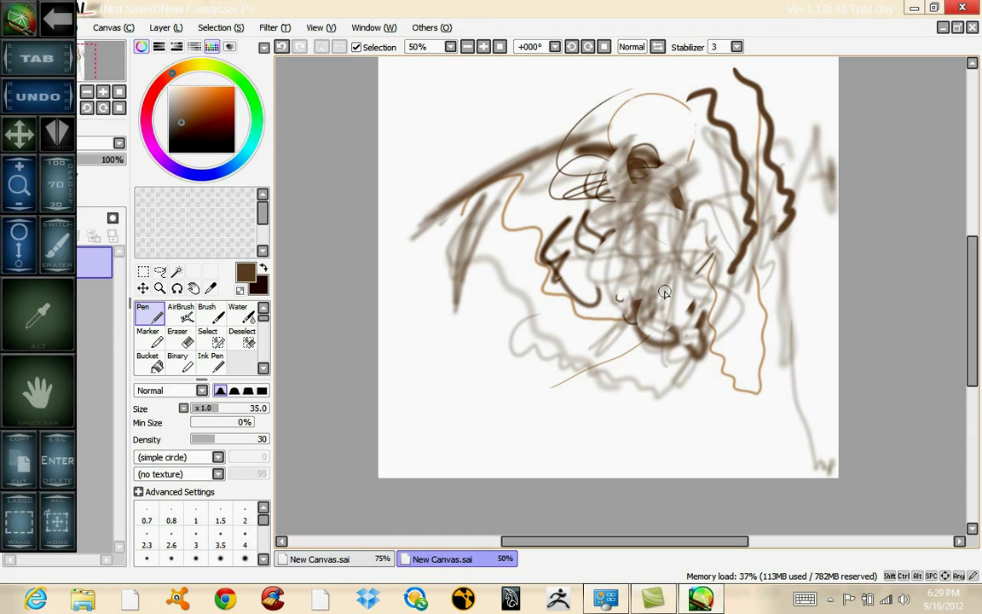
key("XF86AudioRaiseVolume")
left_click(664, 292, "alt")
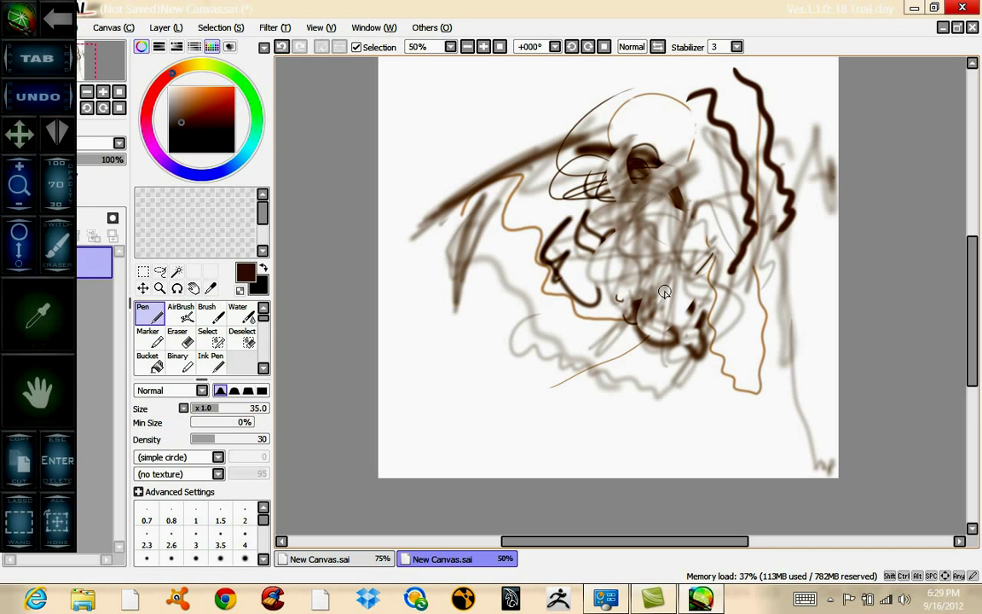
- Shade a dense dark brown band along the canvas's right edge, darken the wavy area beside it, and draw a faint loop above the wing
mouse_move(812, 345)
left_mouse_down()
mouse_move(816, 376)
mouse_move(790, 385)
mouse_move(796, 351)
mouse_move(799, 392)
mouse_move(802, 328)
mouse_move(800, 337)
mouse_move(816, 339)
mouse_move(822, 424)
mouse_move(814, 194)
mouse_move(810, 284)
mouse_move(818, 419)
mouse_move(826, 136)
mouse_move(812, 394)
mouse_move(833, 142)
mouse_move(818, 390)
mouse_move(833, 196)
mouse_move(828, 386)
mouse_move(834, 167)
mouse_move(833, 384)
mouse_move(831, 185)
mouse_move(831, 366)
mouse_move(828, 187)
mouse_move(833, 323)
mouse_move(826, 267)
mouse_move(837, 456)
mouse_move(827, 414)
mouse_move(817, 446)
mouse_move(814, 430)
mouse_move(777, 471)
mouse_move(820, 426)
mouse_move(791, 470)
mouse_move(834, 453)
mouse_move(816, 478)
mouse_move(834, 450)
mouse_move(819, 471)
mouse_move(813, 445)
mouse_move(794, 466)
mouse_move(812, 440)
mouse_move(795, 474)
mouse_move(769, 471)
mouse_move(830, 467)
mouse_move(820, 477)
mouse_move(834, 374)
mouse_move(838, 450)
mouse_move(828, 414)
mouse_move(829, 455)
mouse_move(835, 425)
left_mouse_up()
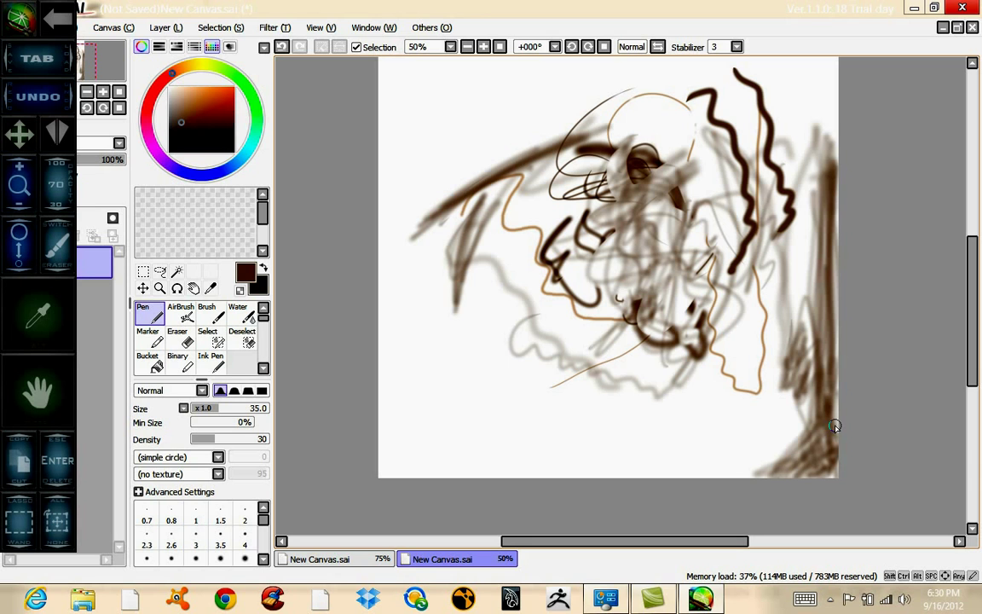
mouse_move(602, 118)
left_mouse_down()
mouse_move(640, 215)
mouse_move(627, 143)
mouse_move(670, 310)
left_mouse_up()
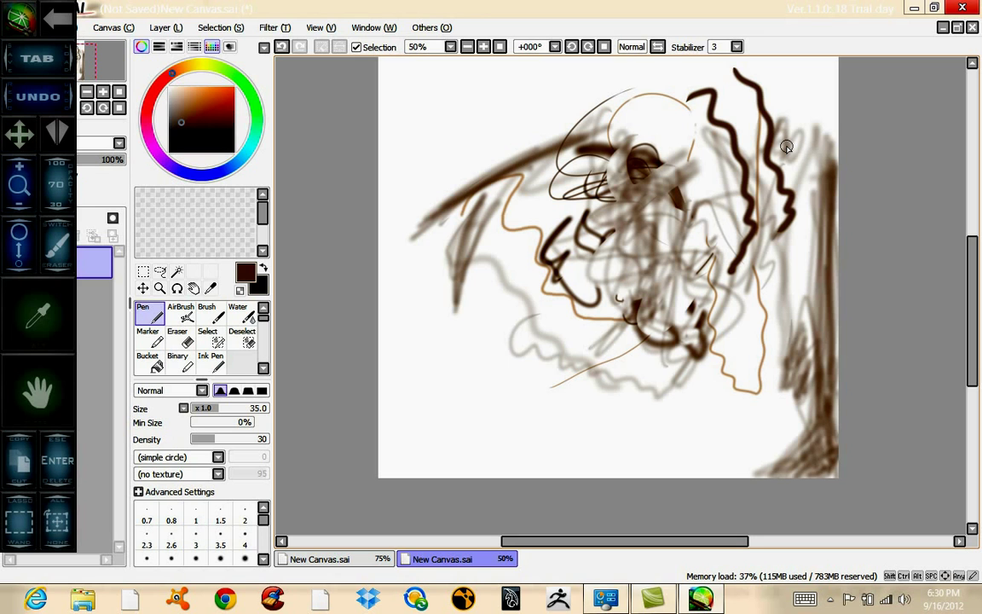
mouse_move(744, 291)
left_mouse_down()
mouse_move(769, 328)
mouse_move(741, 365)
mouse_move(729, 352)
mouse_move(745, 349)
mouse_move(738, 334)
left_mouse_up()
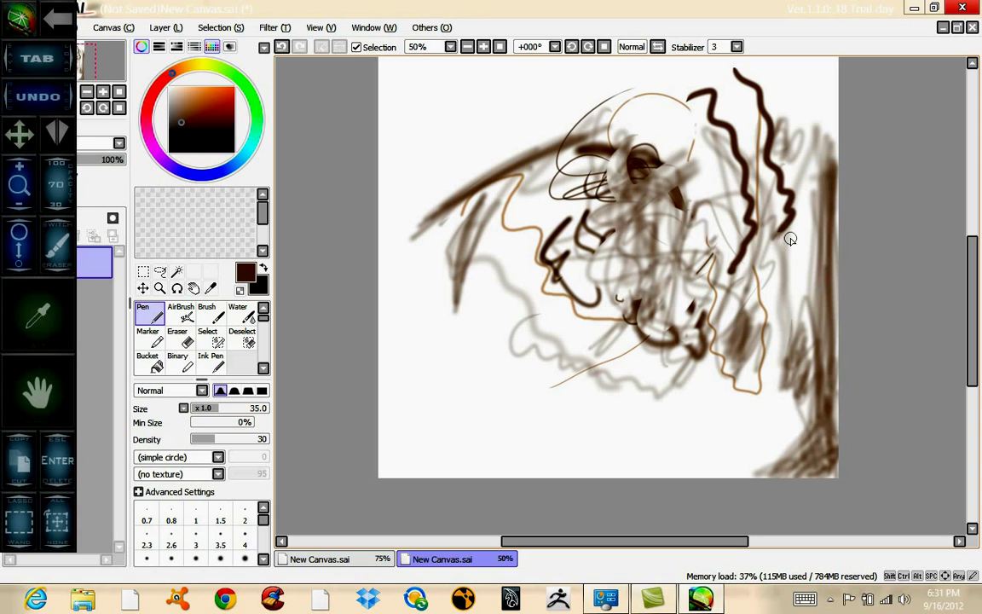
mouse_move(563, 100)
left_mouse_down()
mouse_move(532, 109)
mouse_move(511, 162)
mouse_move(549, 162)
mouse_move(528, 246)
mouse_move(548, 124)
mouse_move(564, 100)
left_mouse_up()
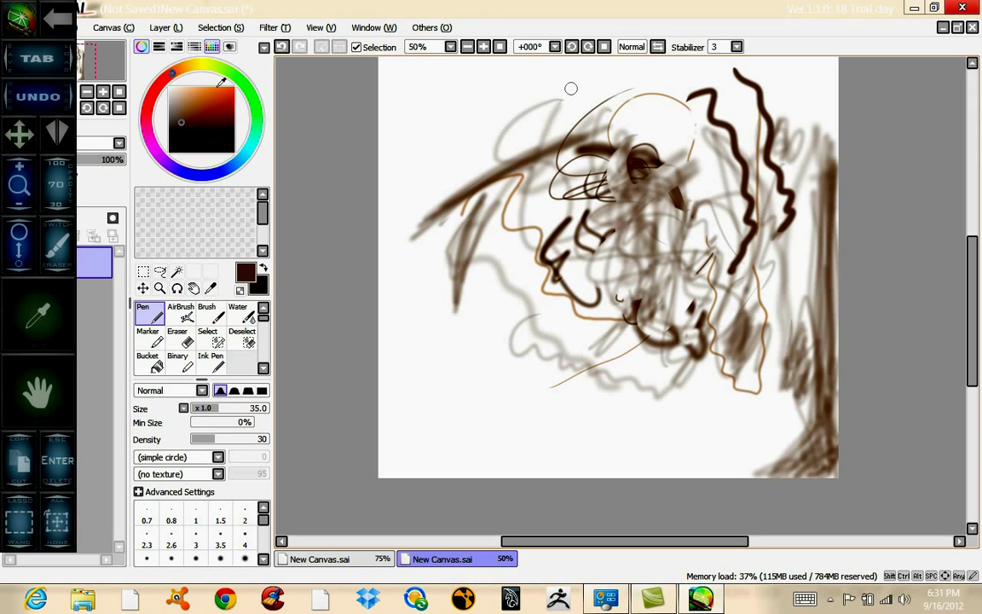
- Change the pen colour to dark green and draw long curved strokes across the left and upper parts of the drawing
left_click(250, 92)
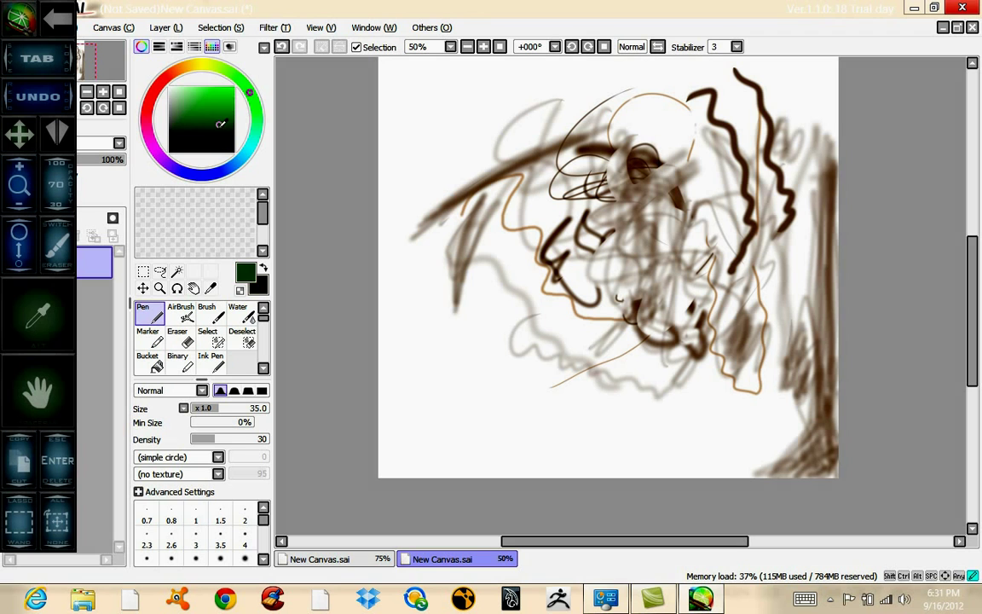
mouse_move(418, 91)
left_mouse_down()
mouse_move(514, 206)
mouse_move(589, 364)
mouse_move(542, 344)
mouse_move(550, 221)
mouse_move(586, 174)
mouse_move(659, 123)
left_mouse_up()
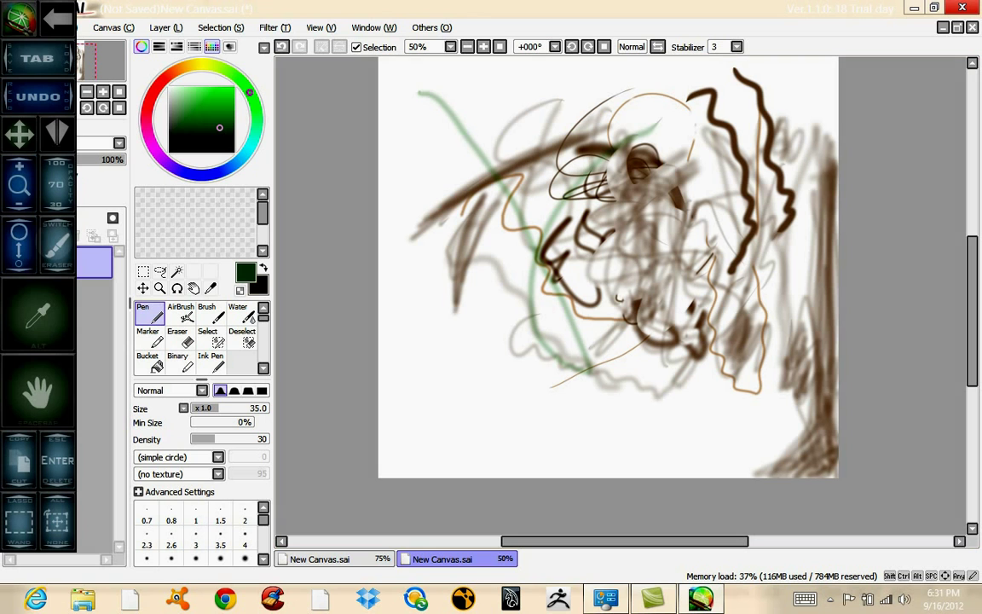
mouse_move(679, 107)
left_mouse_down()
mouse_move(653, 148)
mouse_move(670, 172)
left_mouse_up()
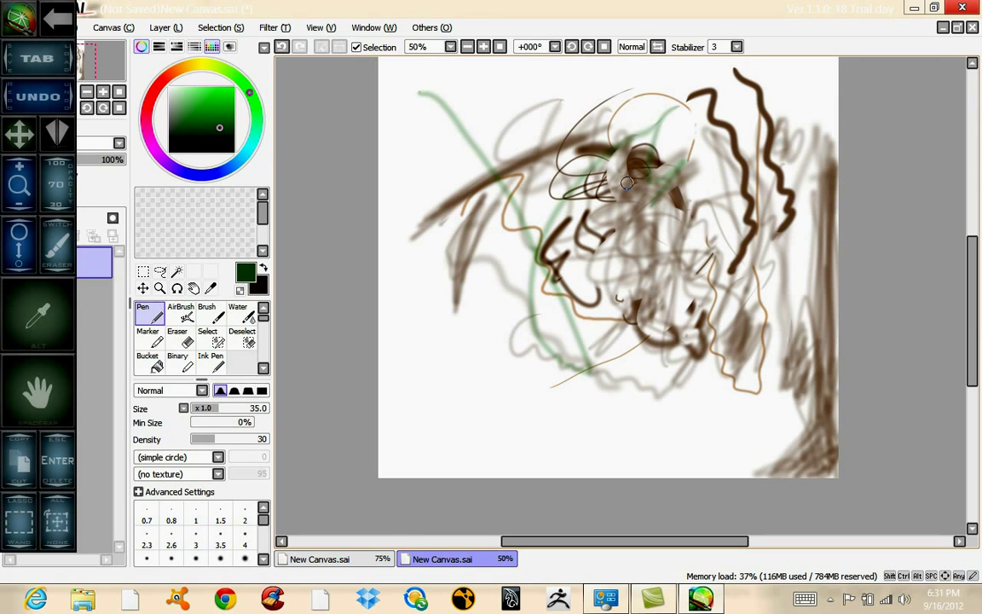
- Erase the entire drawing using the Eraser at size 120 and density 100
key("e")
mouse_move(482, 141)
left_mouse_down()
mouse_move(527, 211)
mouse_move(544, 199)
mouse_move(423, 99)
mouse_move(445, 202)
mouse_move(413, 216)
mouse_move(423, 101)
mouse_move(559, 105)
mouse_move(487, 158)
mouse_move(652, 147)
mouse_move(642, 96)
mouse_move(667, 81)
mouse_move(767, 83)
mouse_move(655, 130)
mouse_move(806, 146)
mouse_move(824, 116)
mouse_move(815, 357)
mouse_move(825, 375)
mouse_move(831, 180)
mouse_move(830, 474)
mouse_move(774, 467)
mouse_move(768, 150)
mouse_move(794, 165)
mouse_move(794, 454)
mouse_move(739, 473)
mouse_move(741, 247)
mouse_move(706, 104)
mouse_move(581, 162)
mouse_move(588, 208)
mouse_move(726, 138)
mouse_move(750, 247)
mouse_move(726, 384)
mouse_move(694, 187)
mouse_move(566, 263)
mouse_move(530, 324)
mouse_move(692, 219)
mouse_move(688, 340)
mouse_move(714, 166)
mouse_move(674, 255)
mouse_move(658, 393)
mouse_move(678, 249)
mouse_move(579, 294)
mouse_move(520, 366)
mouse_move(673, 263)
mouse_move(657, 395)
mouse_move(552, 389)
mouse_move(529, 364)
mouse_move(651, 263)
mouse_move(601, 396)
mouse_move(594, 373)
mouse_move(605, 310)
mouse_move(513, 402)
mouse_move(548, 366)
left_mouse_up()
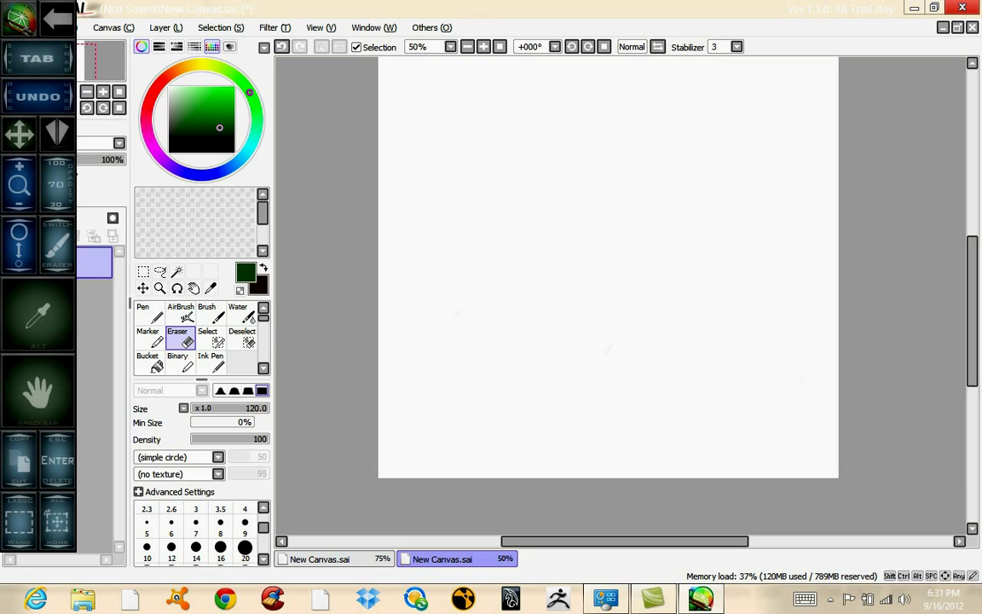
scroll(608, 290, "up", 1)
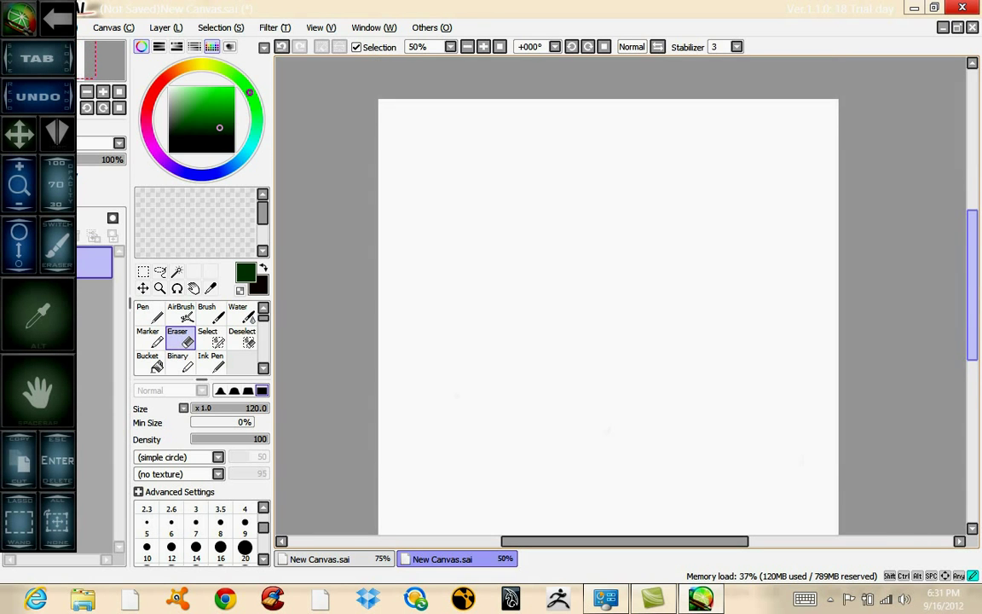